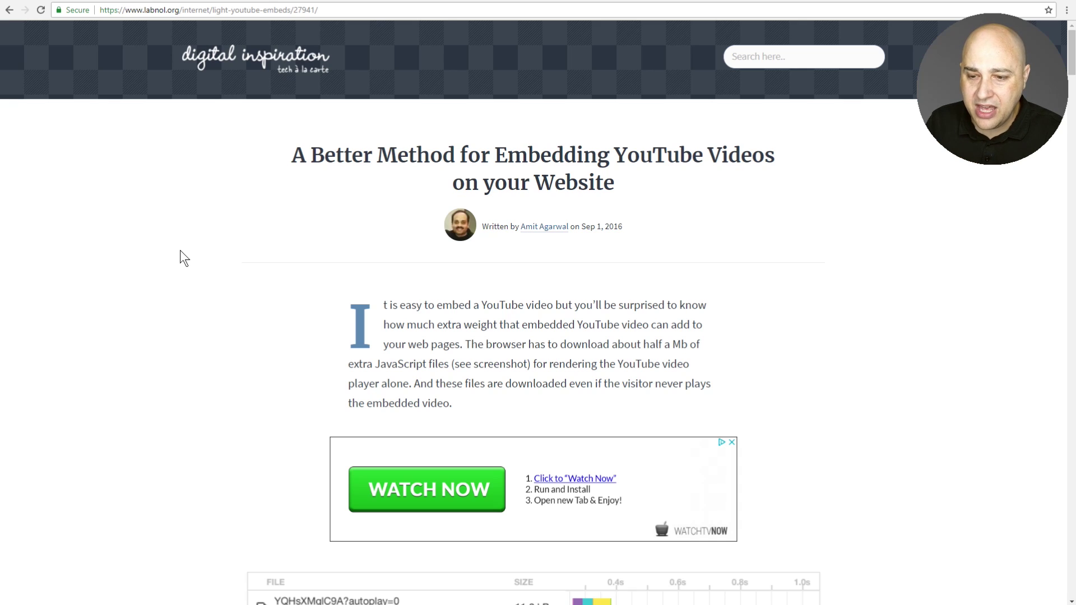
Scroll through the labnol light YouTube embeds article, then move to the uaelementor.com homepage.
scroll(179, 250, down, 8)
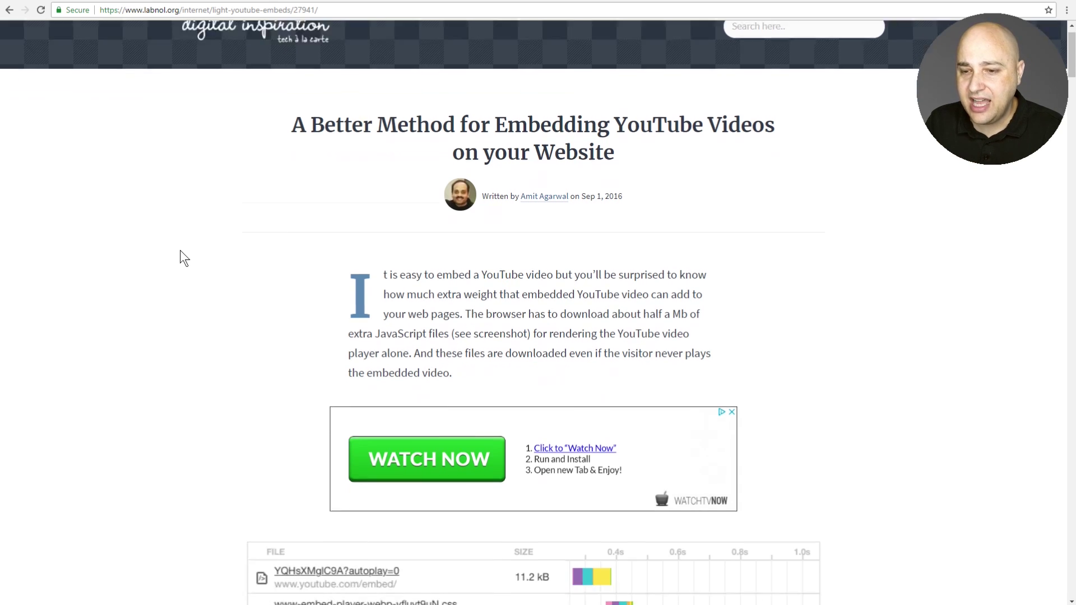
scroll(180, 250, down, 8)
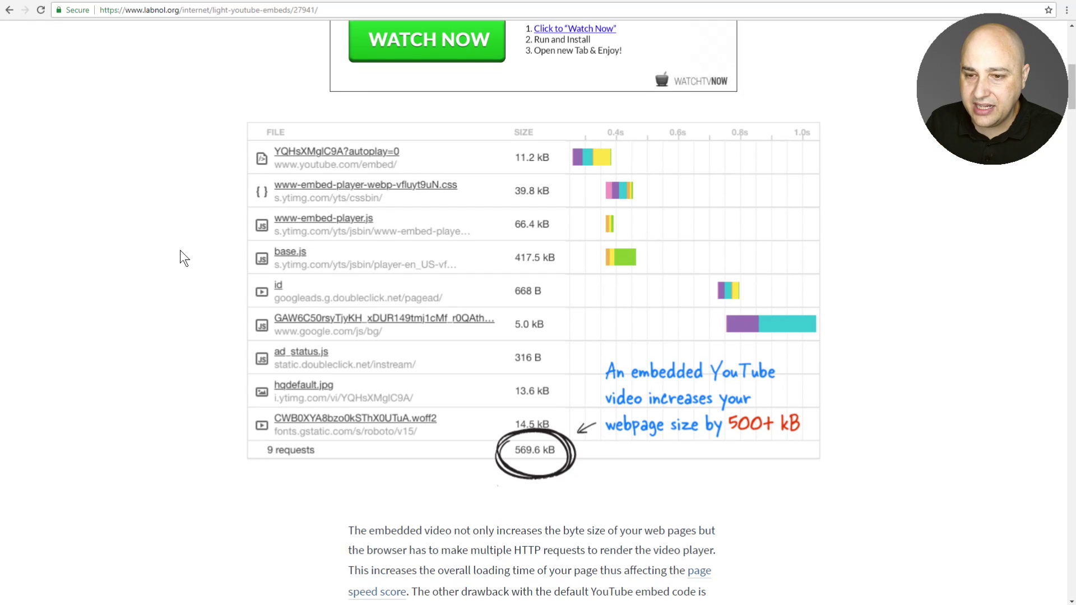
scroll(180, 250, down, 15)
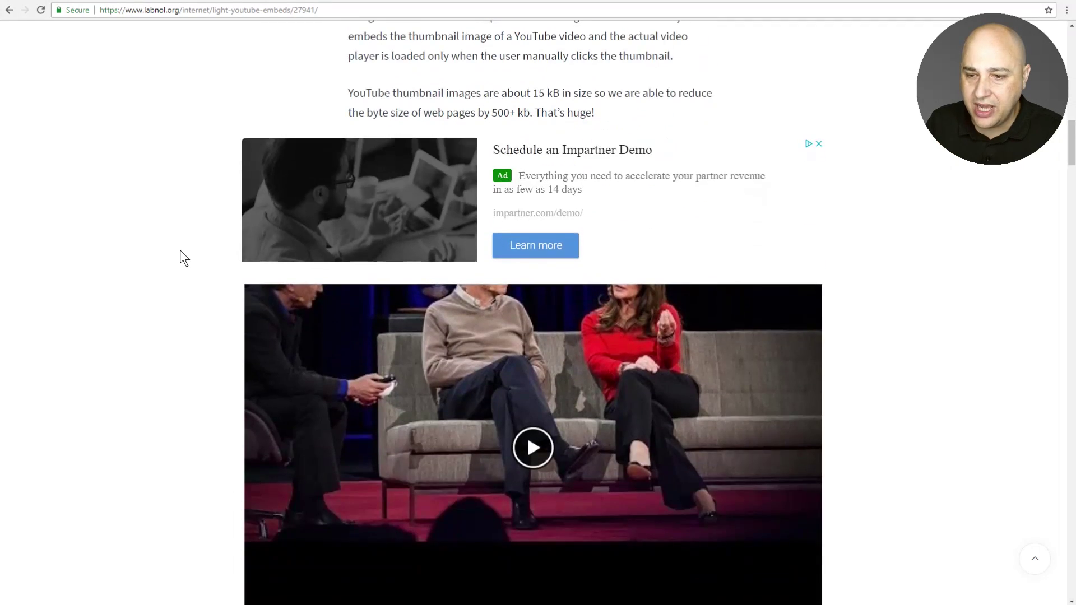
scroll(180, 250, down, 14)
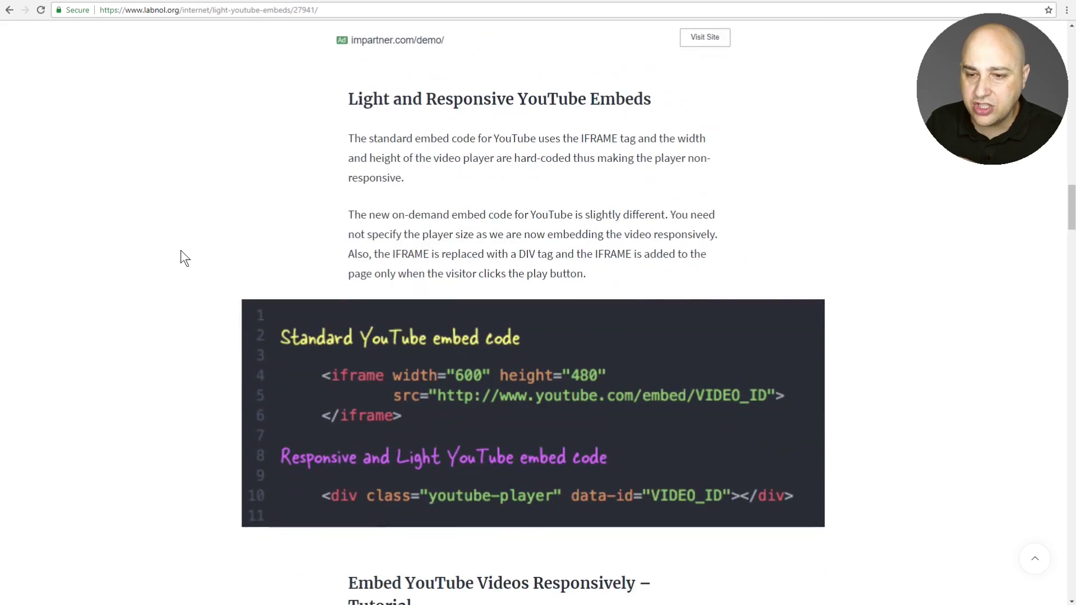
scroll(180, 250, down, 10)
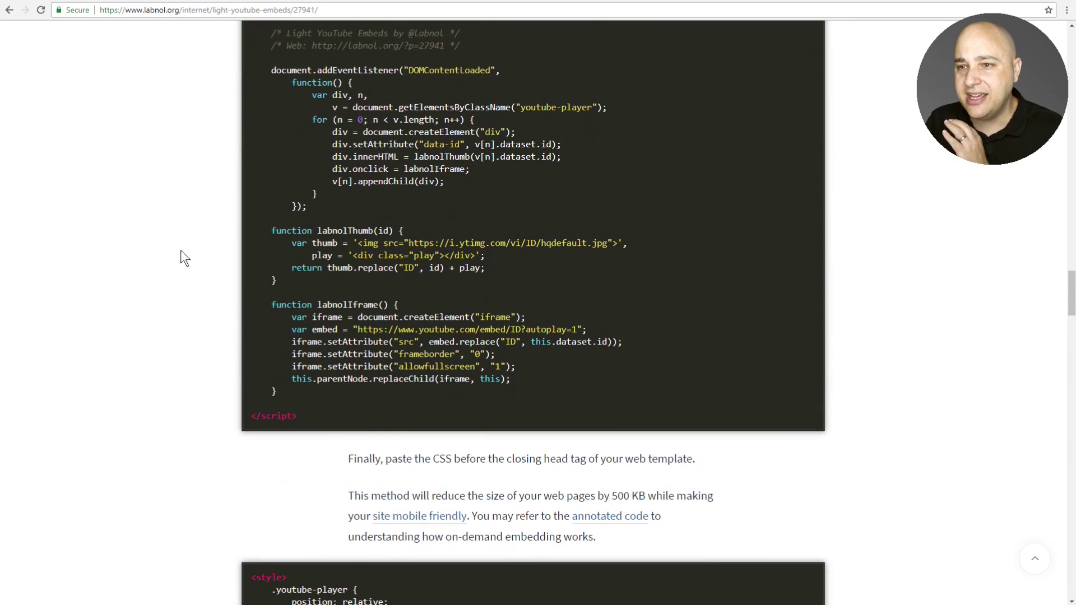
click(540, 2)
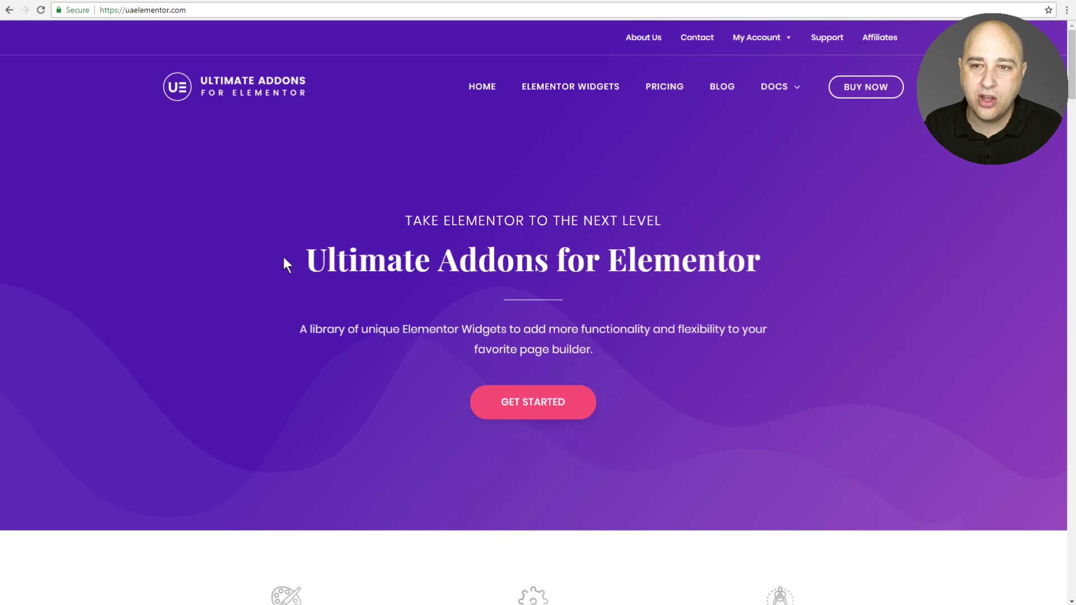
Open the Video widget page from the uaelementor.com widget grid, then return to the Elementor editor.
scroll(283, 258, down, 12)
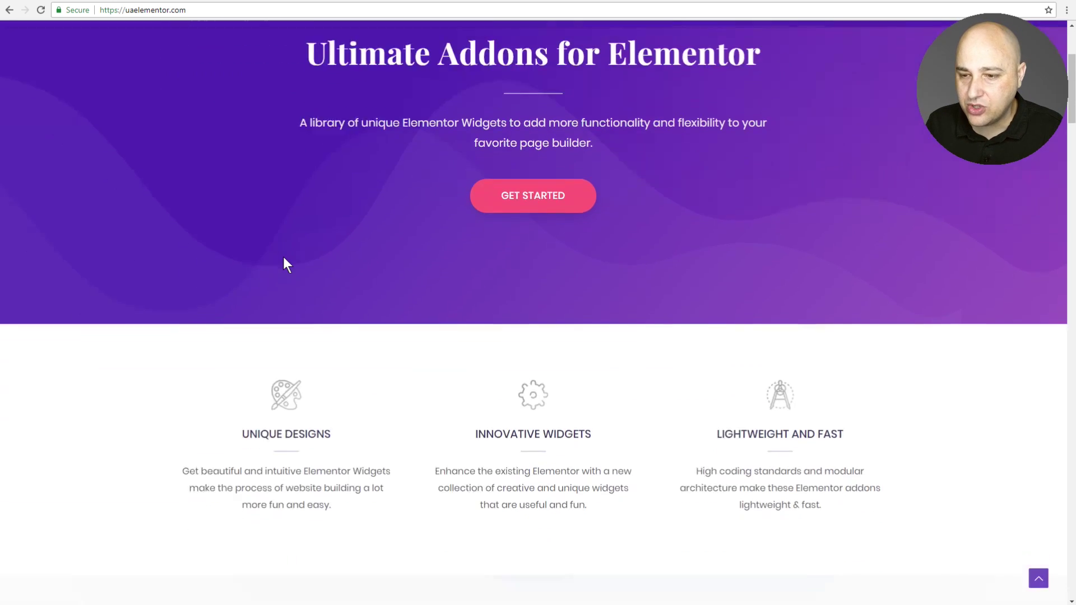
scroll(285, 262, down, 3)
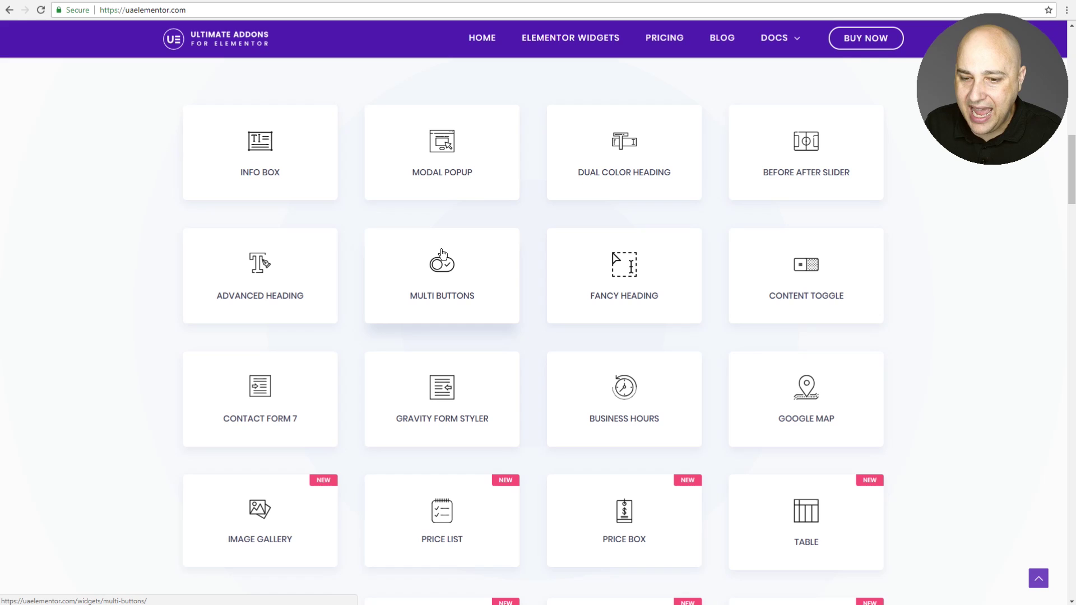
scroll(442, 253, down, 6)
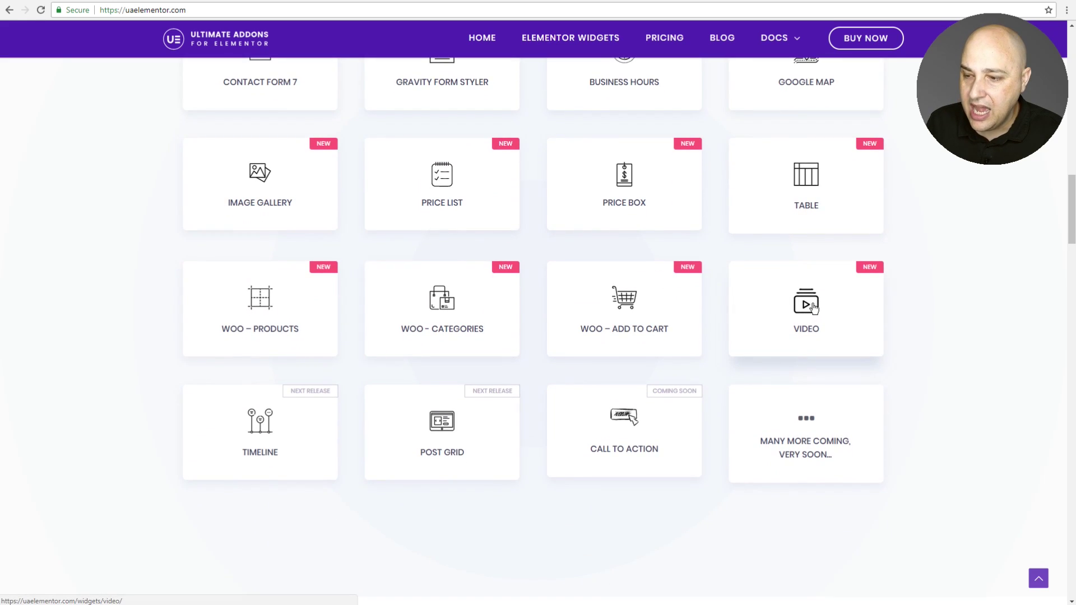
click(813, 308)
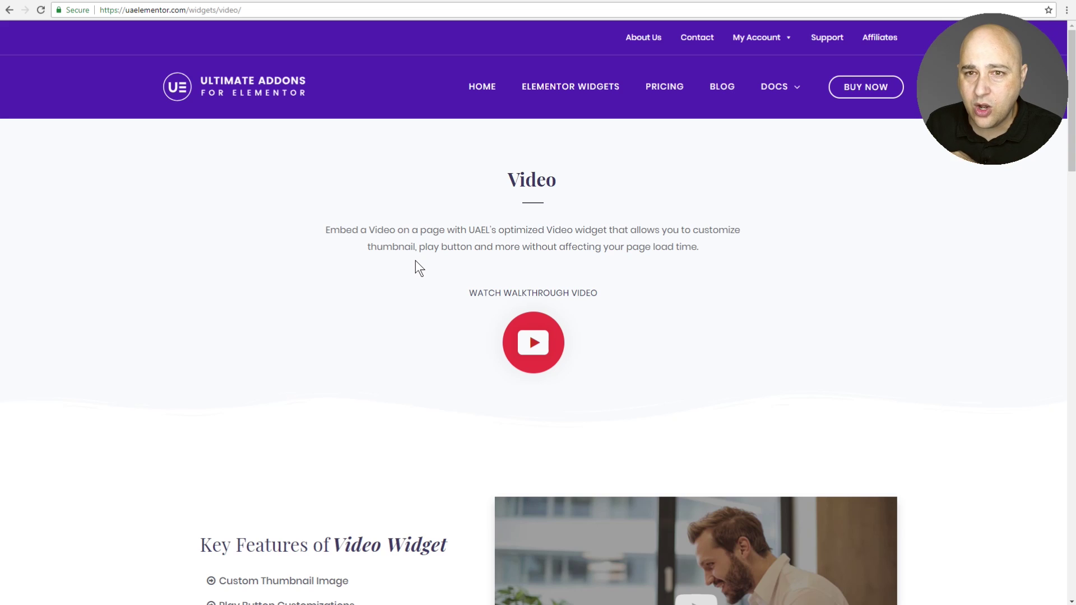
scroll(416, 260, down, 6)
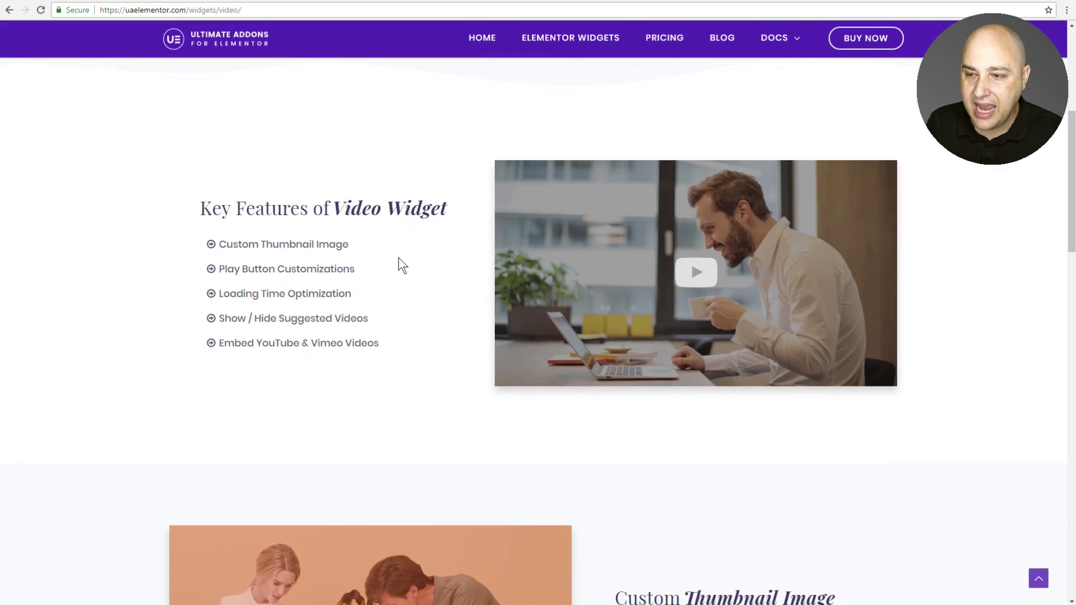
scroll(398, 260, up, 6)
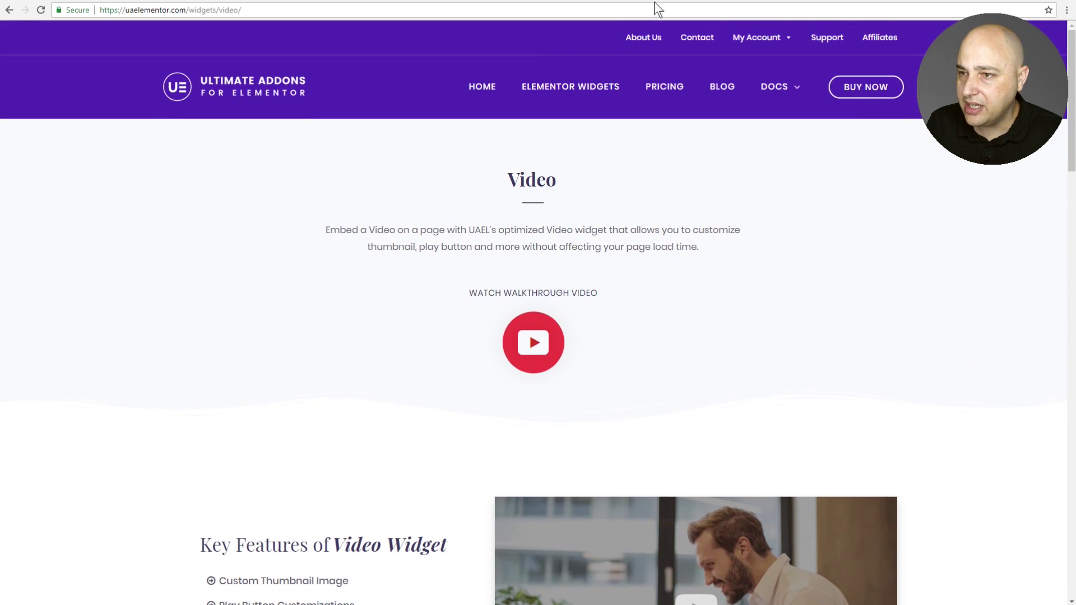
click(677, 2)
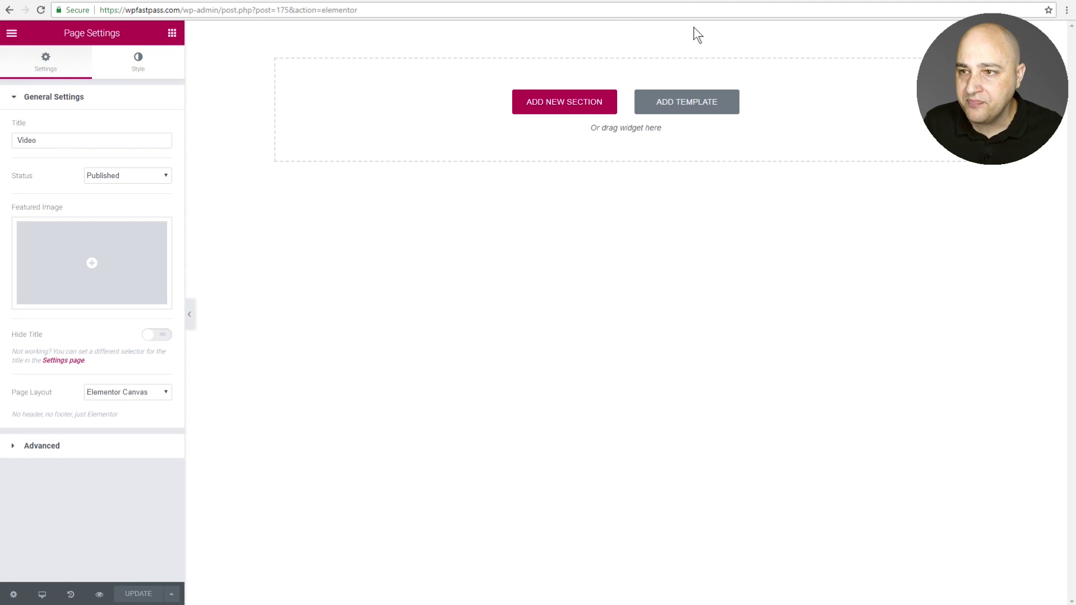
Copy the live wpfastpass.com/video/ page address and bring up the Pingdom speed test.
click(741, 2)
click(150, 10)
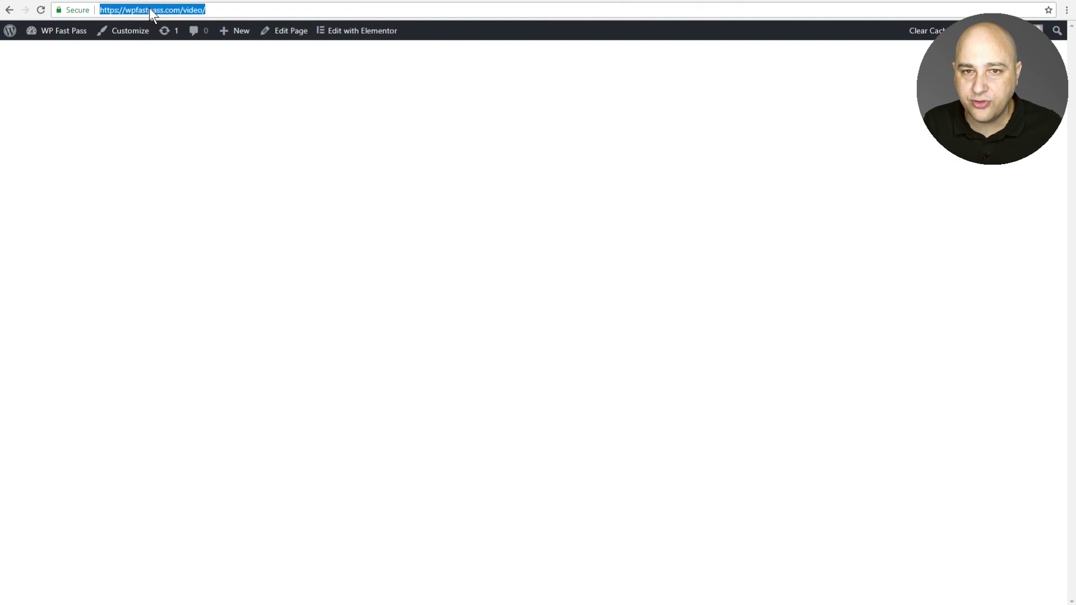
right_click(150, 9)
click(182, 50)
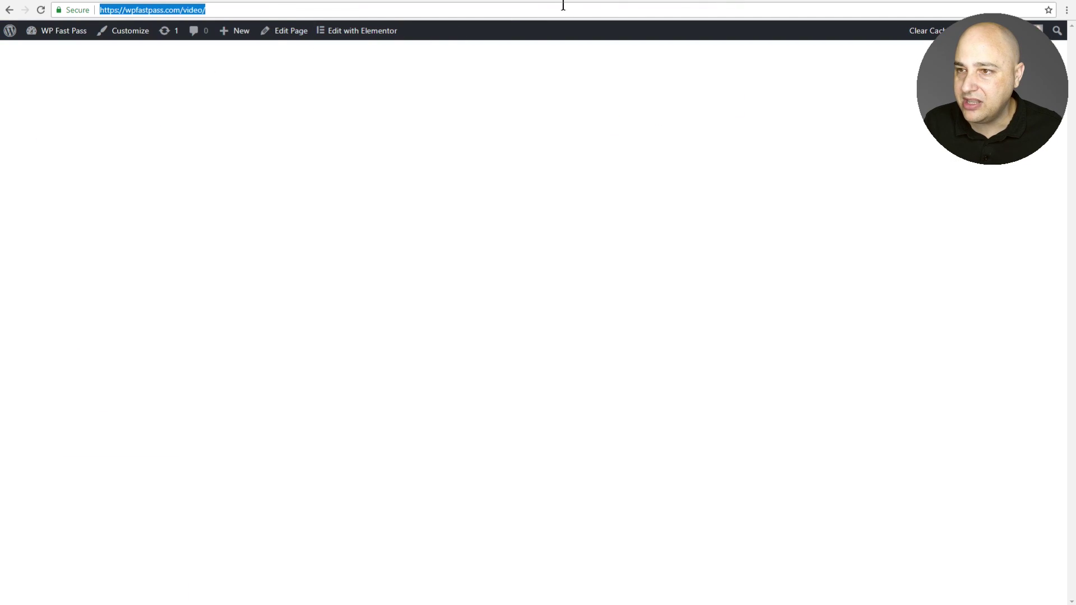
click(801, 3)
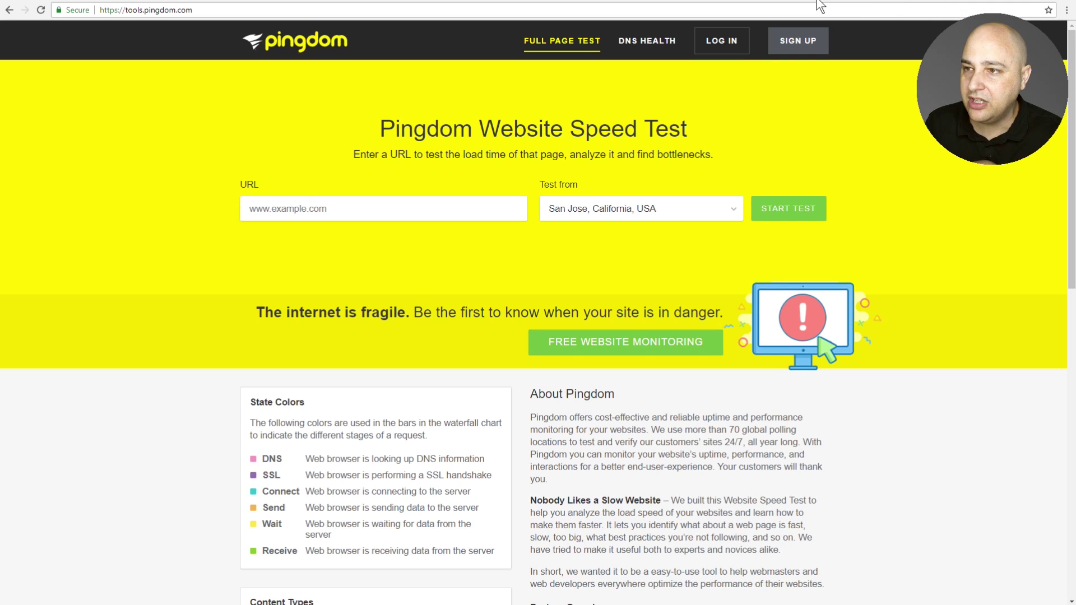
click(278, 216)
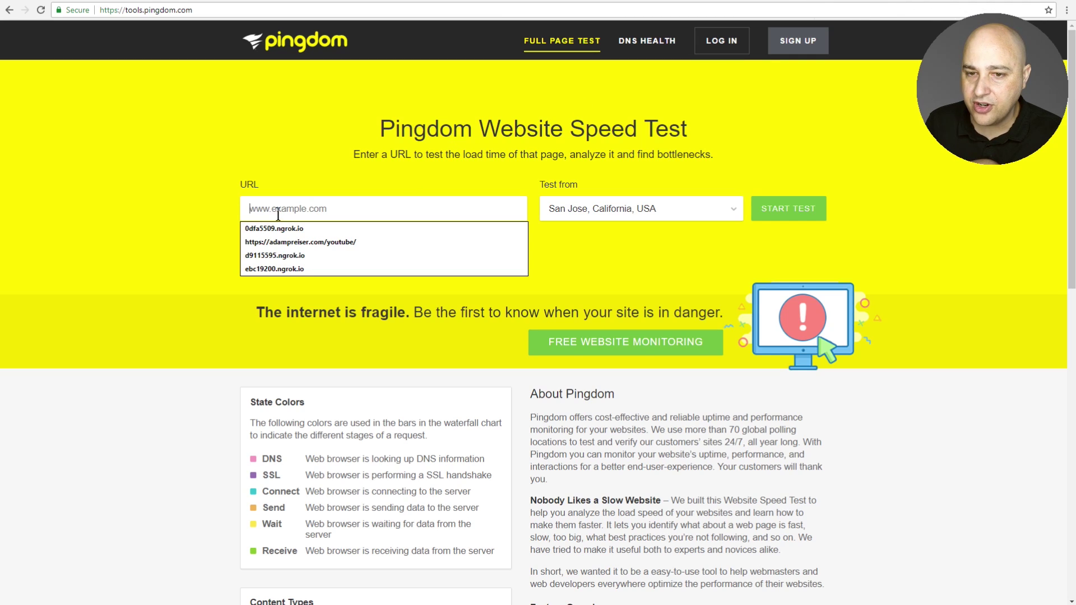
right_click(278, 214)
click(323, 283)
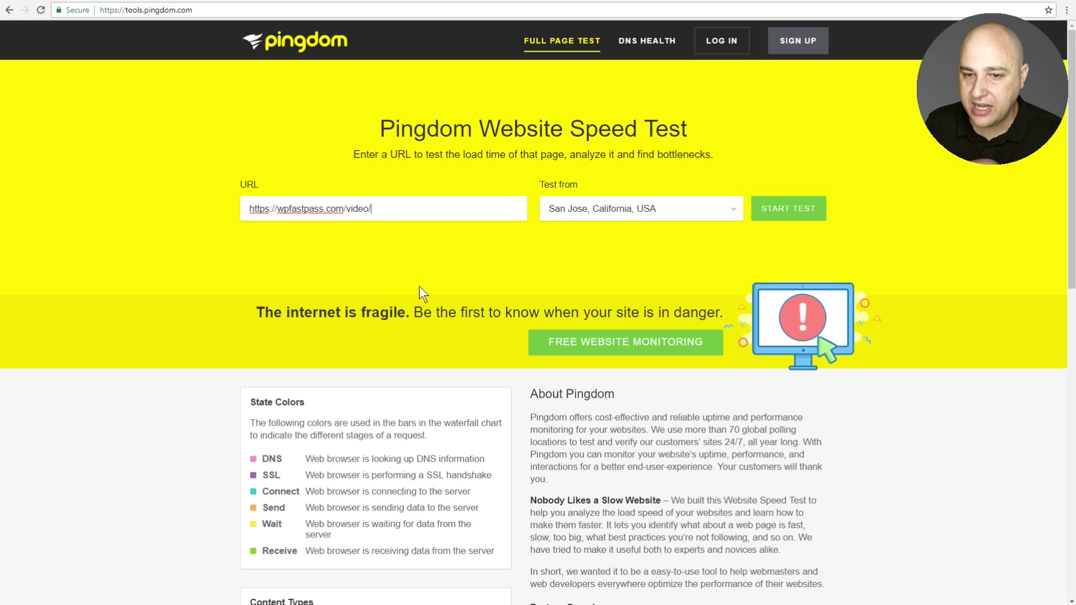
click(757, 212)
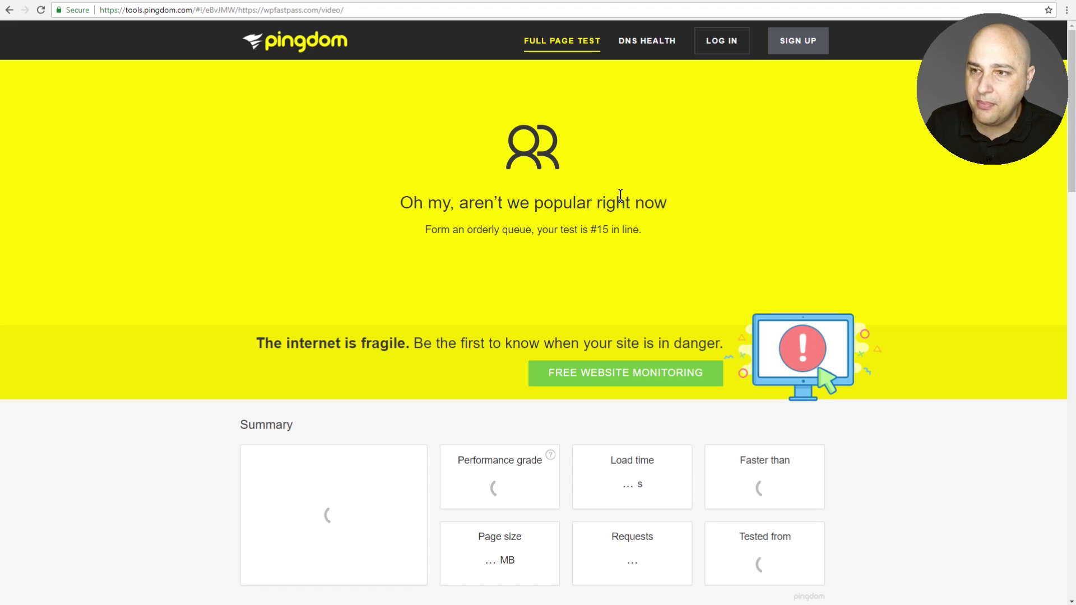
click(690, 1)
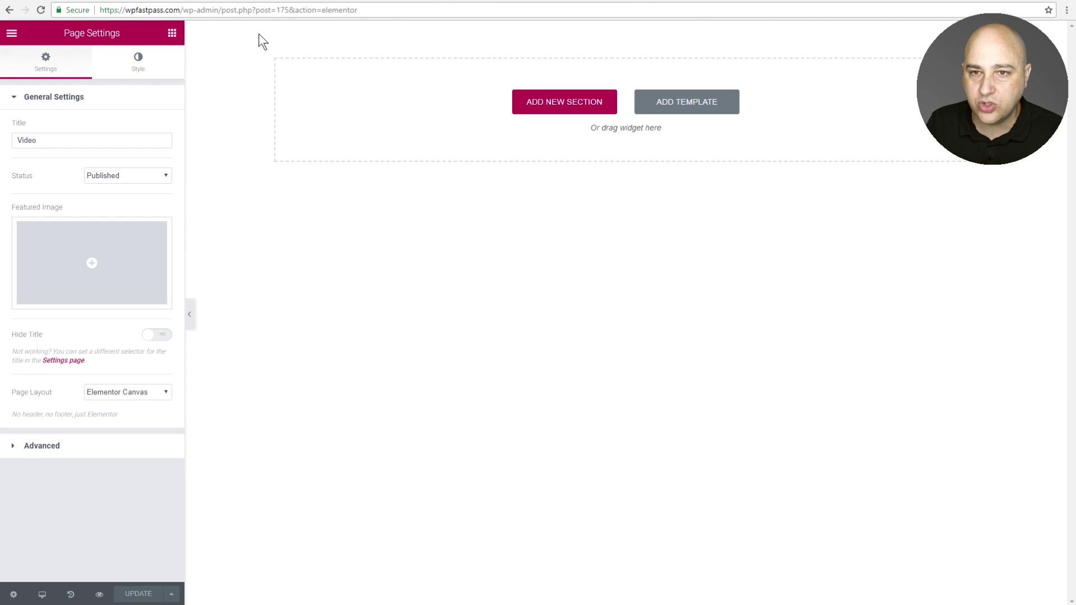
Copy the link of the WPCrafter Live 60k Subscribers video from YouTube and return to Elementor.
click(428, 2)
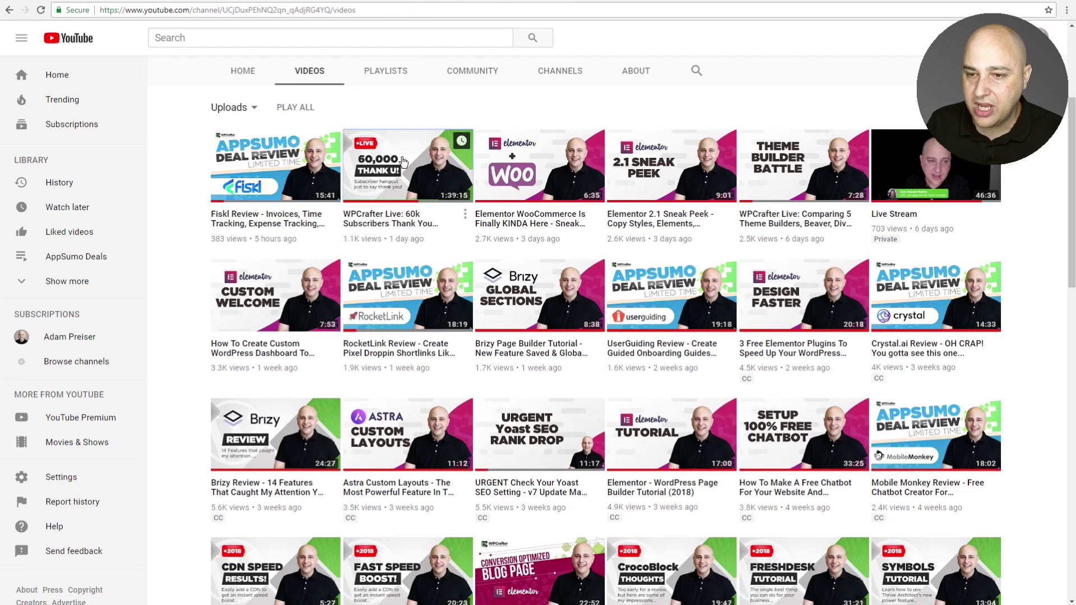
right_click(395, 177)
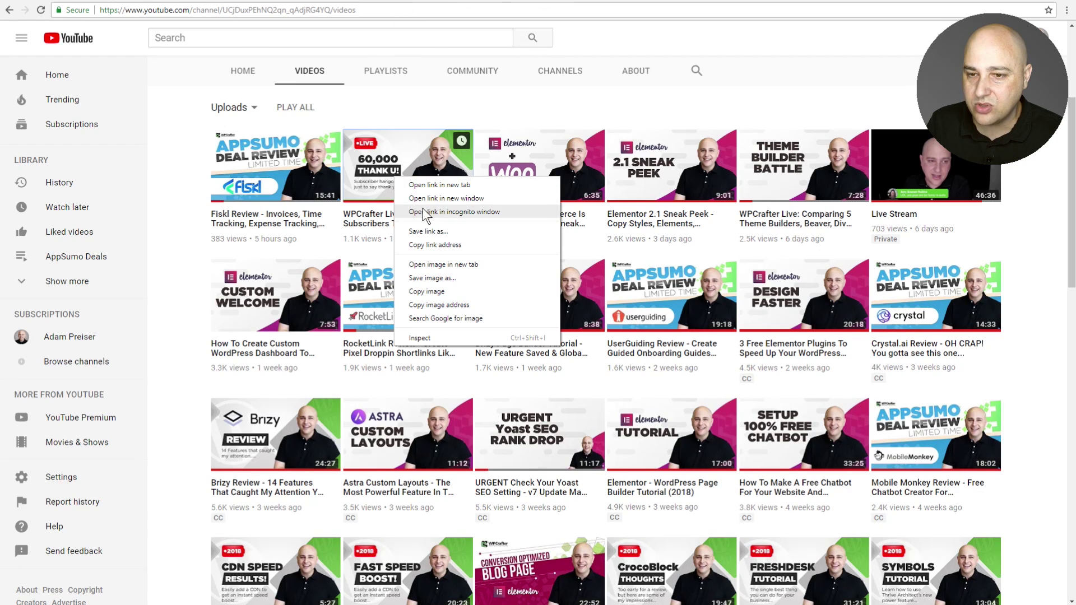
click(441, 245)
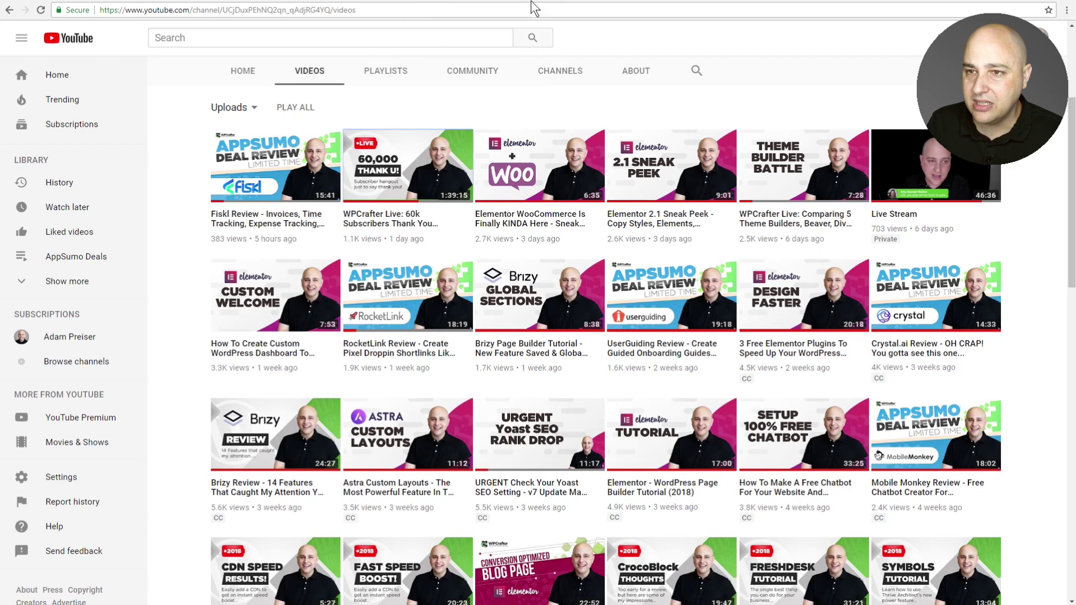
click(558, 2)
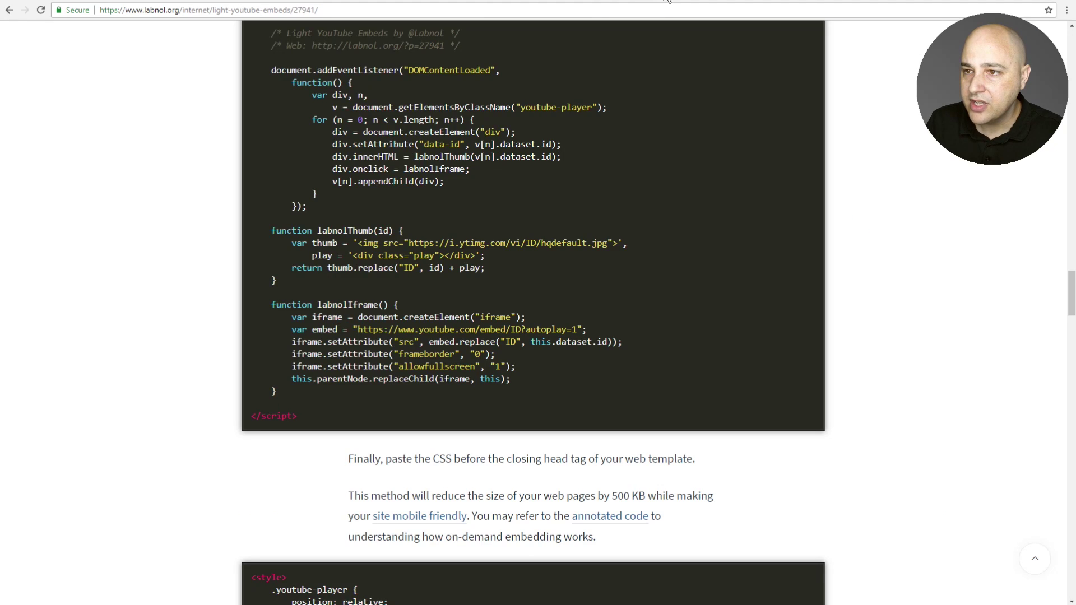
click(682, 1)
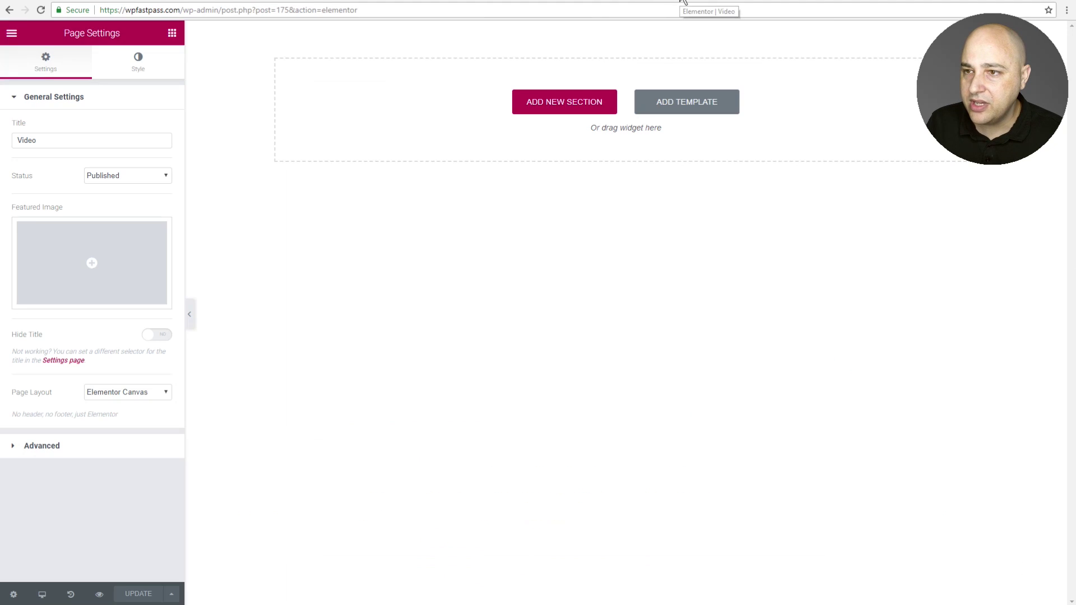
Add a Video widget whose Link is the pasted 60k Subscribers URL, minus the &t=3513s suffix.
click(172, 33)
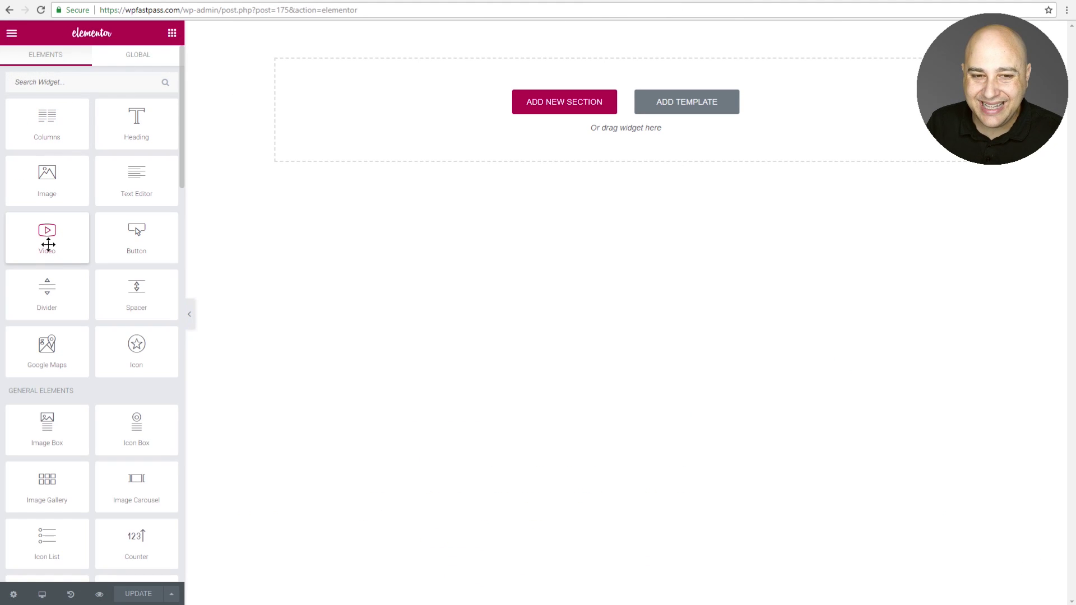
drag(45, 240, 476, 112)
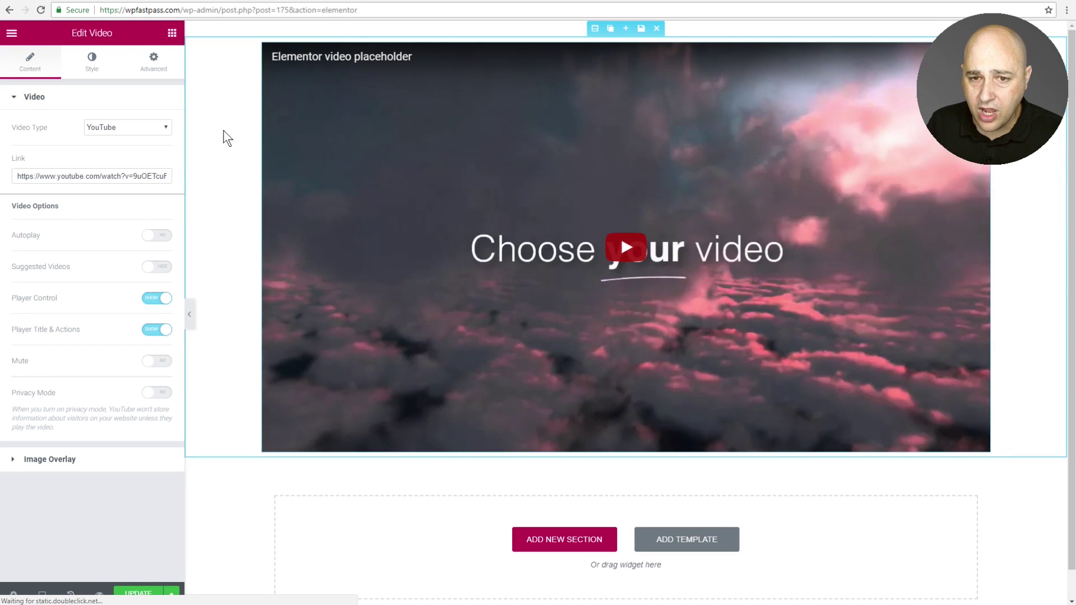
triple_click(105, 174)
right_click(104, 177)
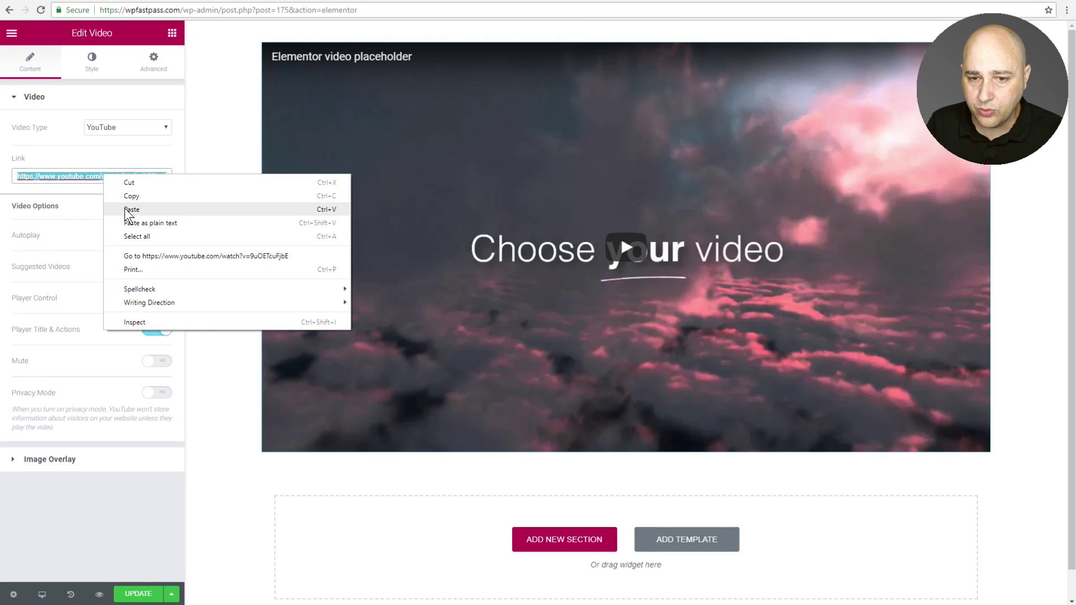
click(134, 223)
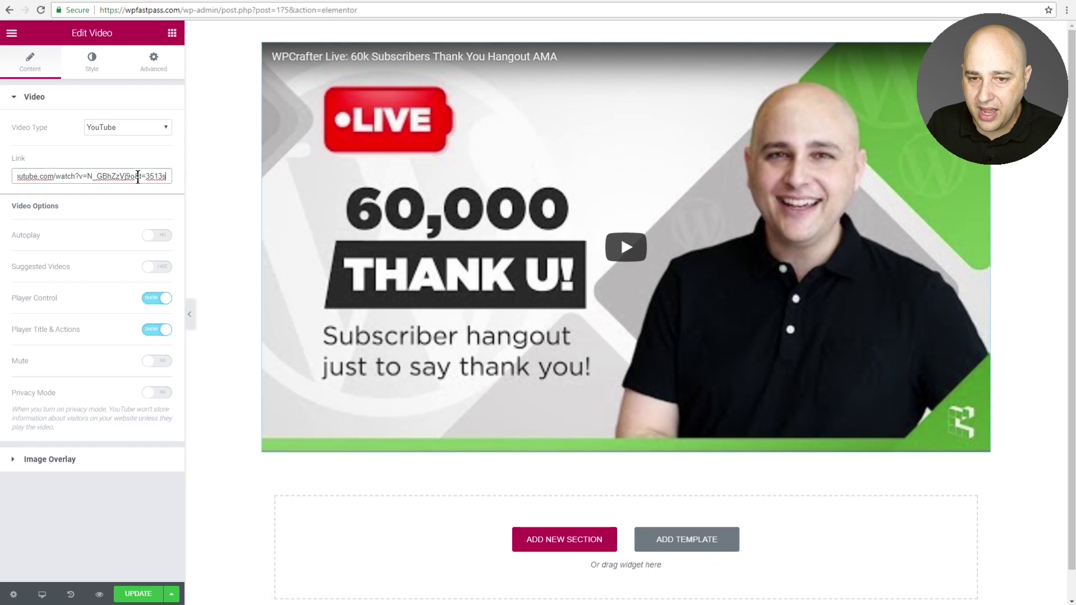
drag(136, 176, 196, 176)
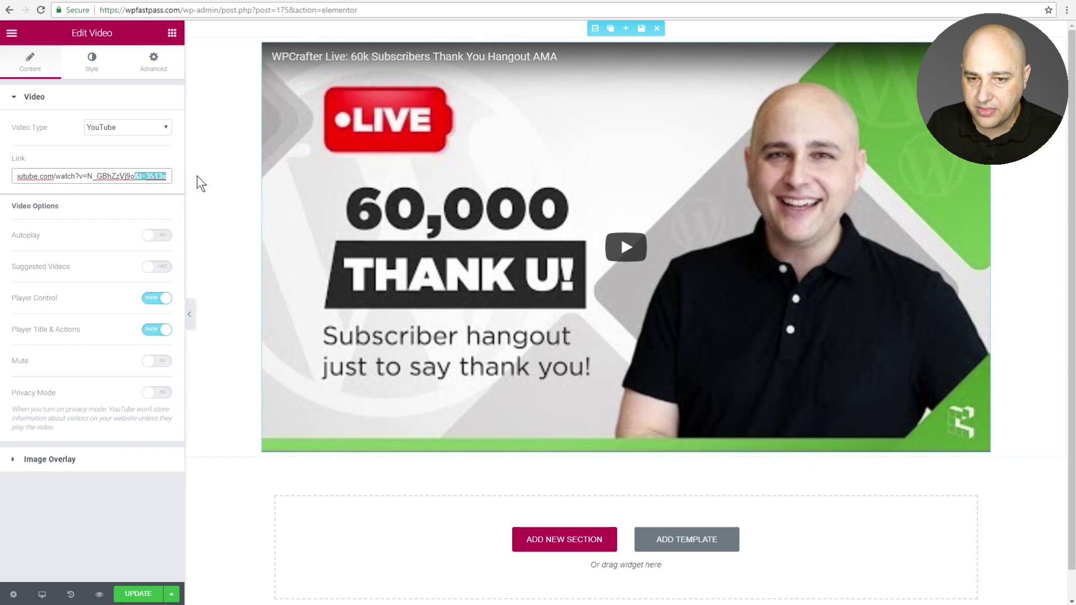
key(BackSpace)
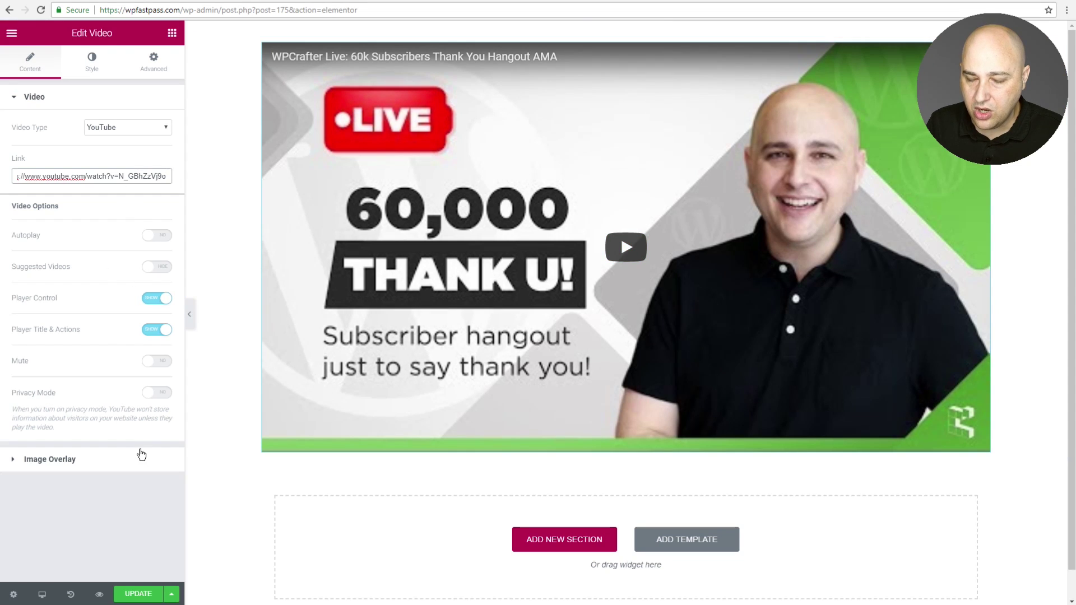
Check Pingdom's B 87, 926 ms, 169.0 kB summary, then update the Elementor page.
click(819, 2)
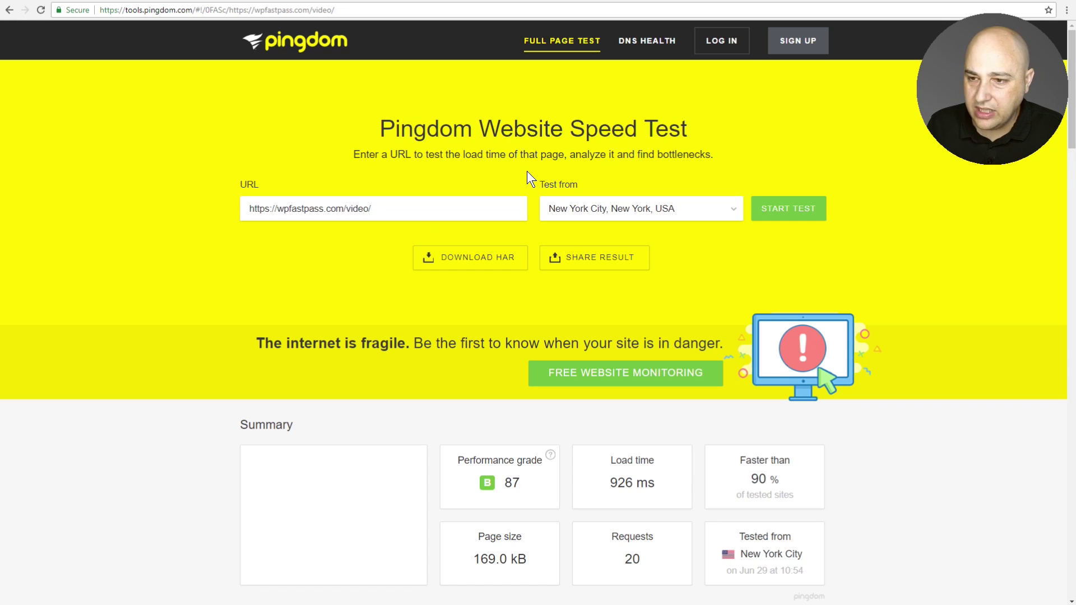
scroll(520, 164, down, 6)
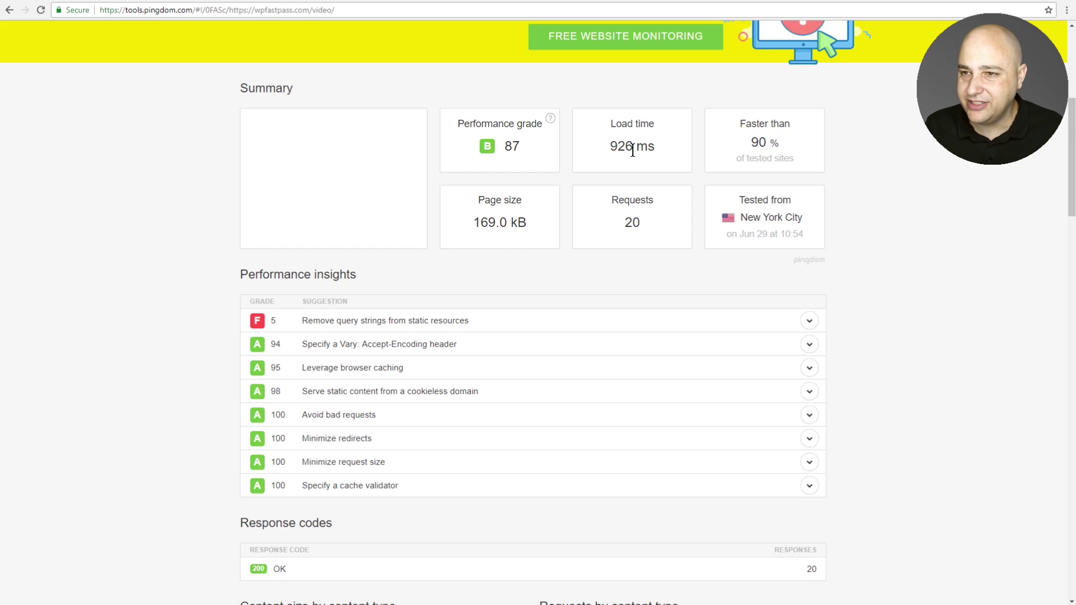
click(680, 2)
click(138, 595)
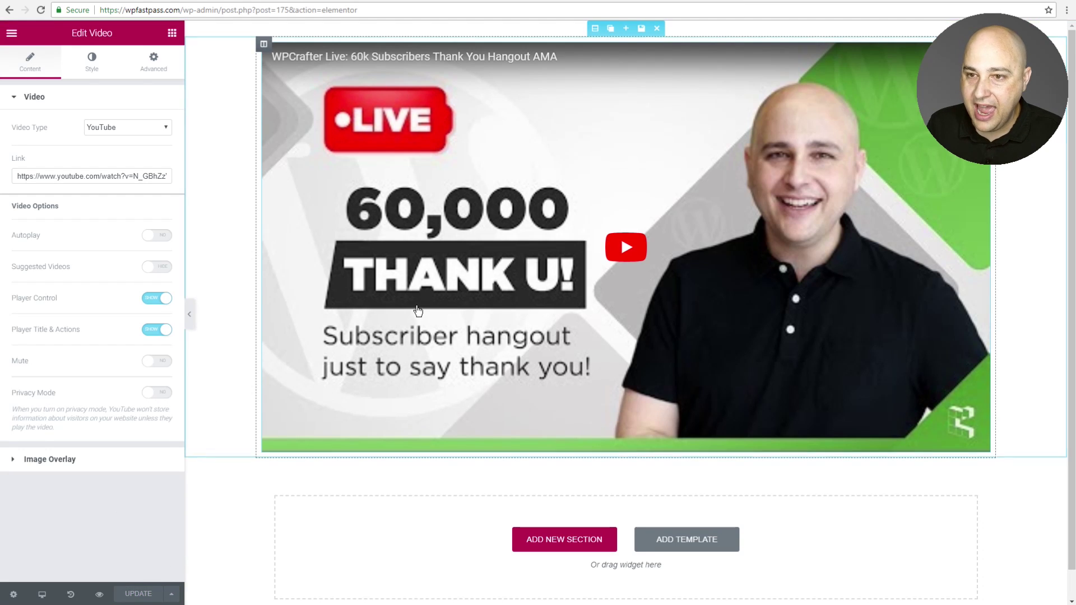
click(753, 3)
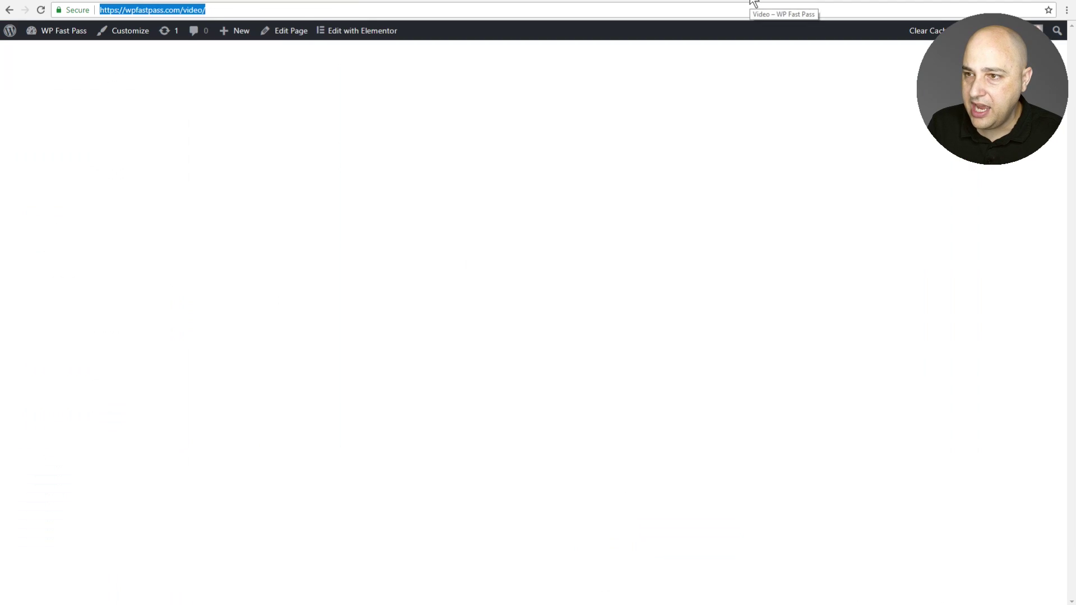
Reload the live Video page to show the embedded 60k thank-you video, then go to Pingdom.
click(39, 11)
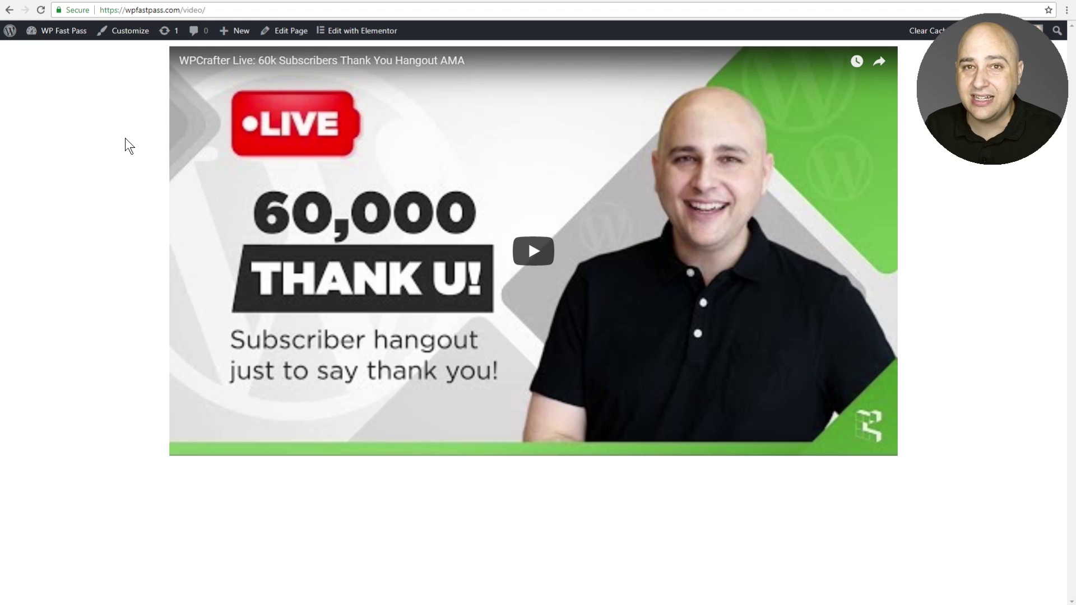
click(809, 3)
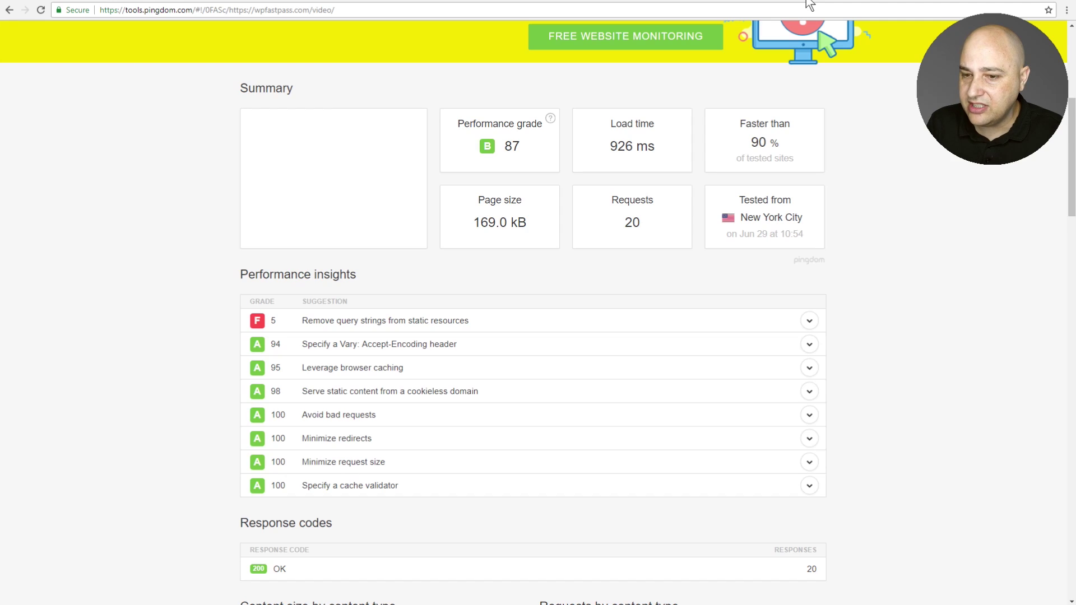
click(876, 1)
click(374, 210)
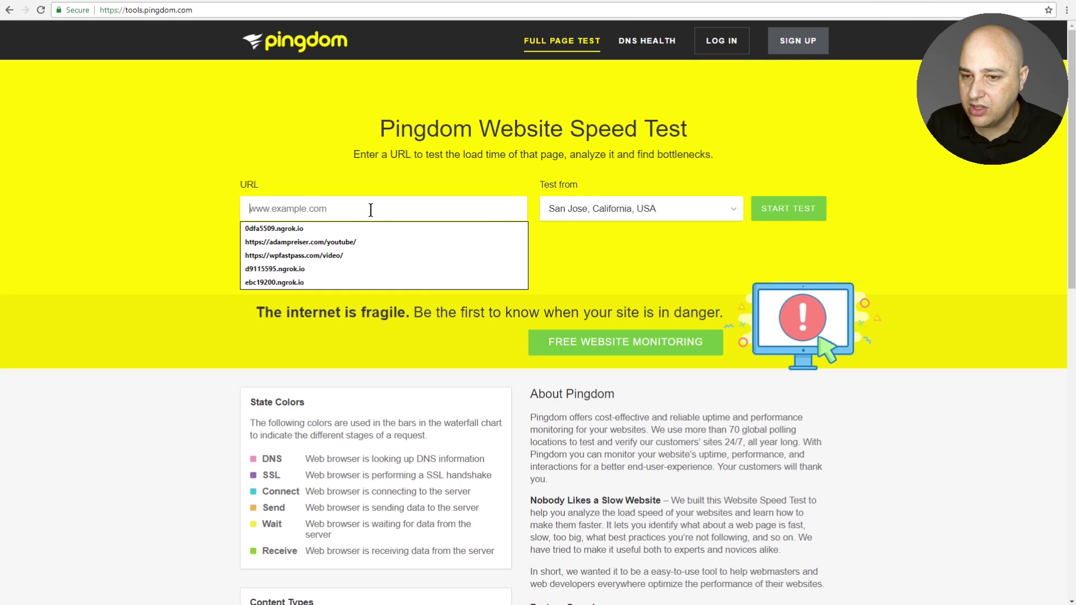
right_click(367, 209)
click(421, 277)
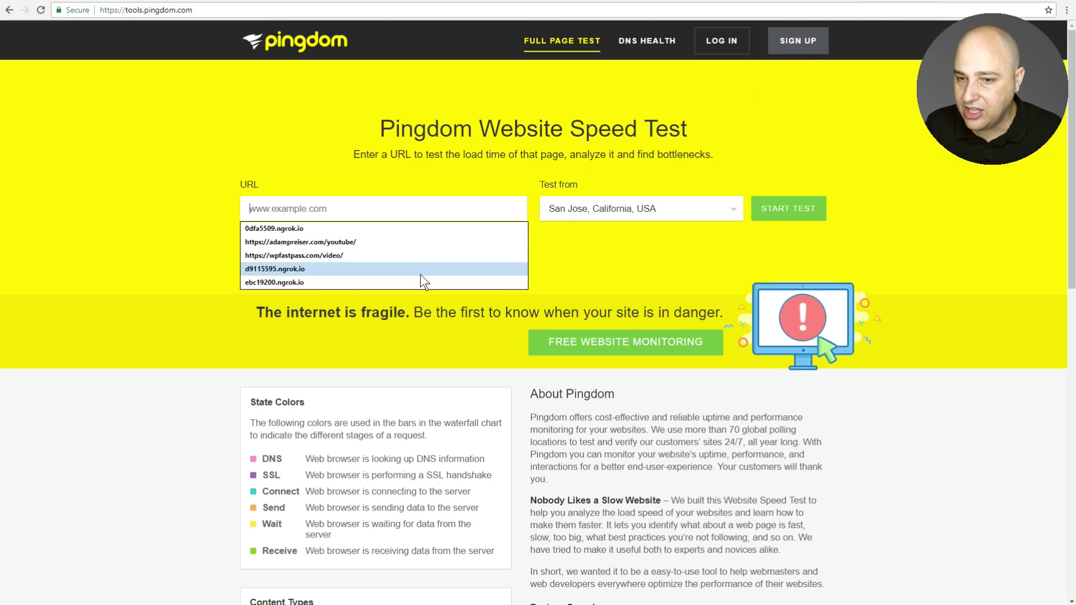
click(356, 228)
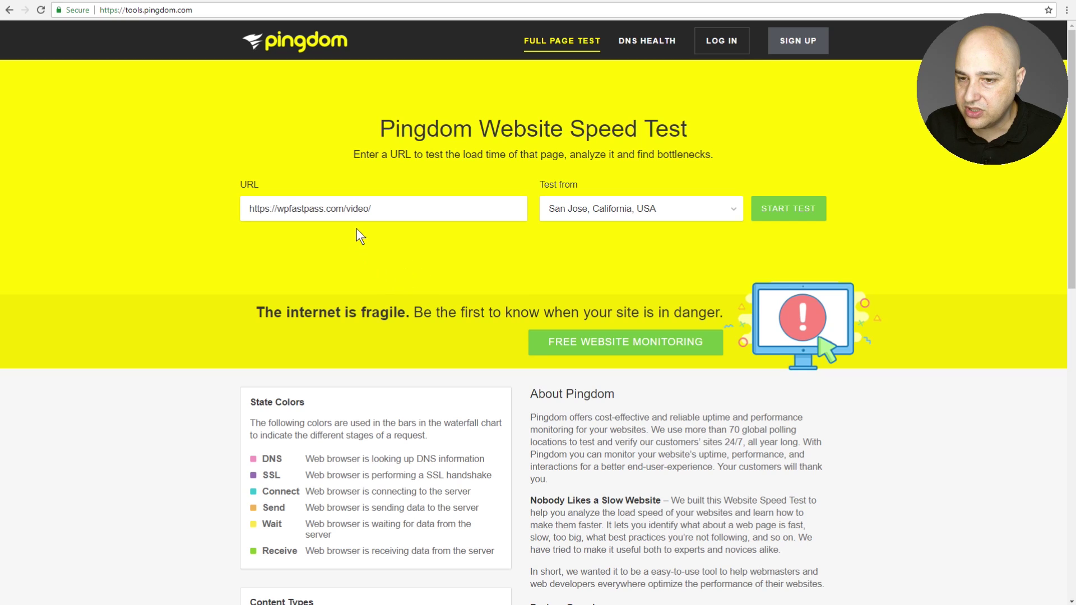
click(611, 209)
click(607, 256)
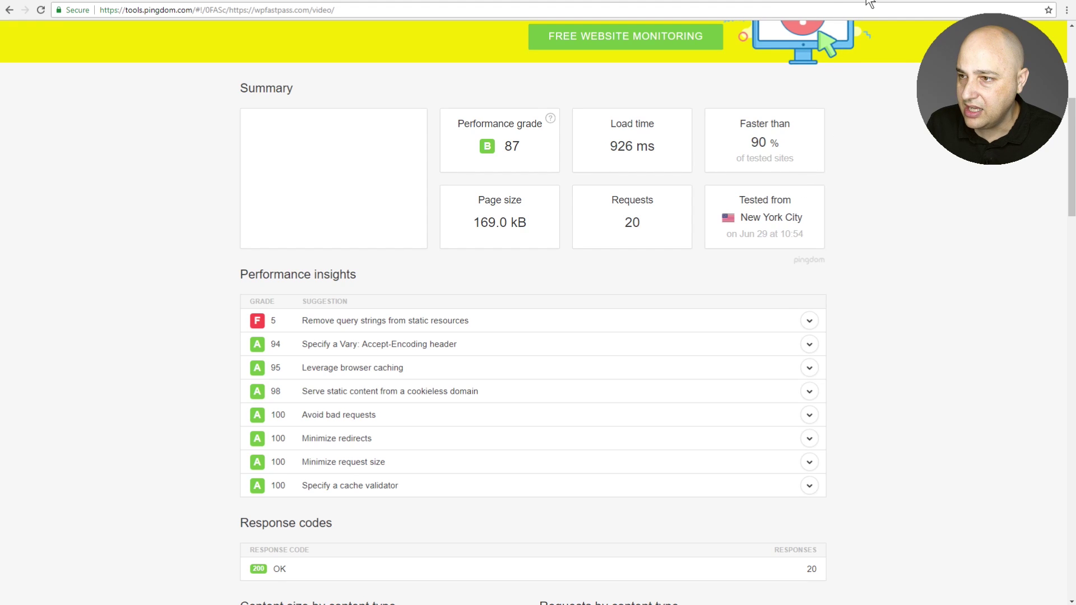
key(alt+Left)
click(784, 222)
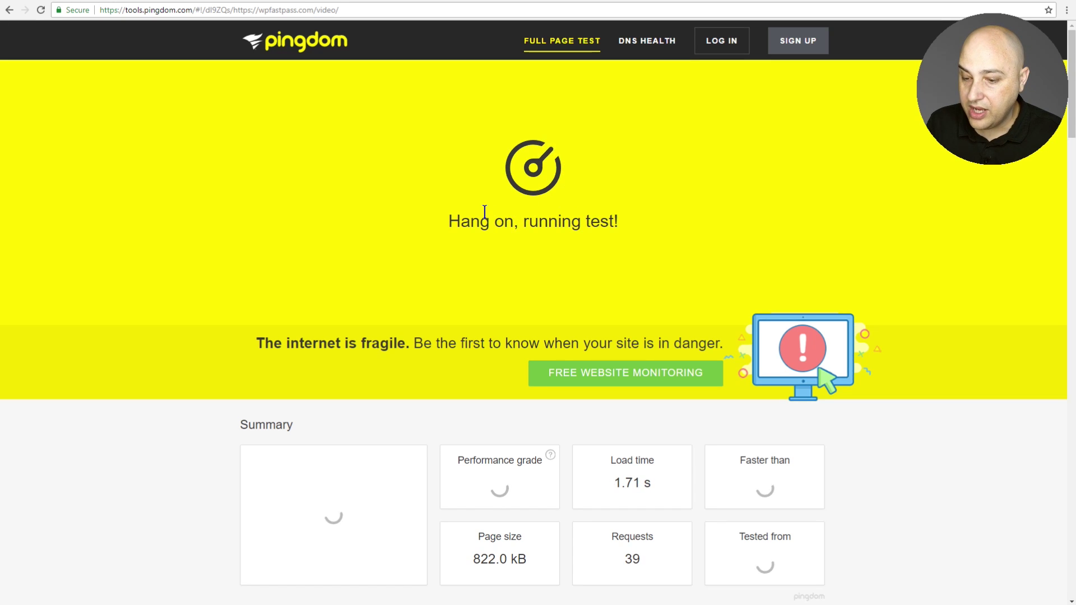
Review the retest results: grade C 74, 1.71 s load, 822.0 kB, 39 requests.
scroll(485, 212, down, 1)
scroll(485, 212, down, 1)
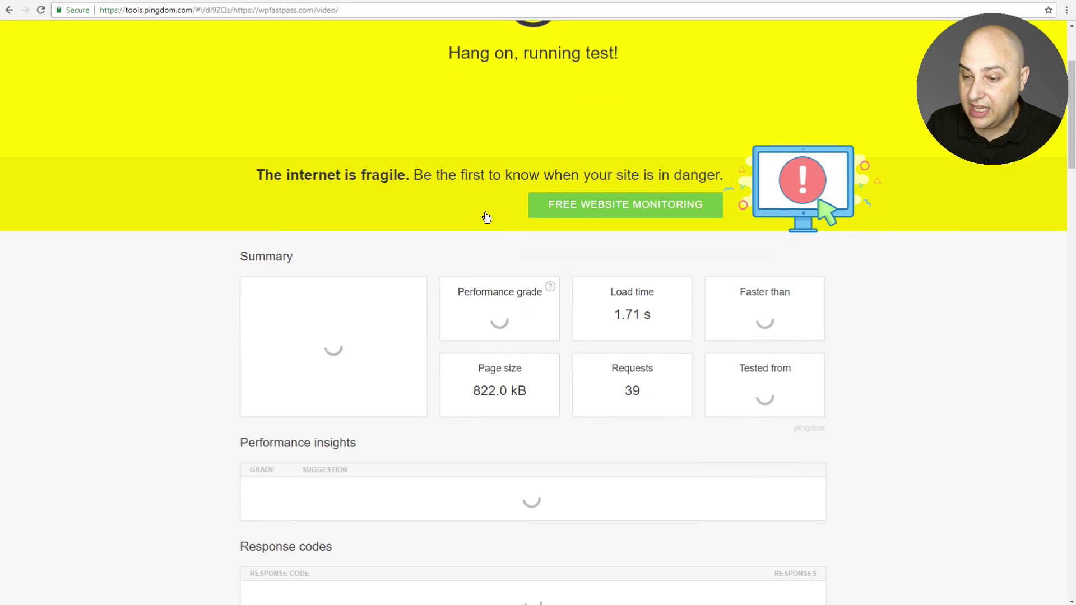
scroll(490, 388, down, 2)
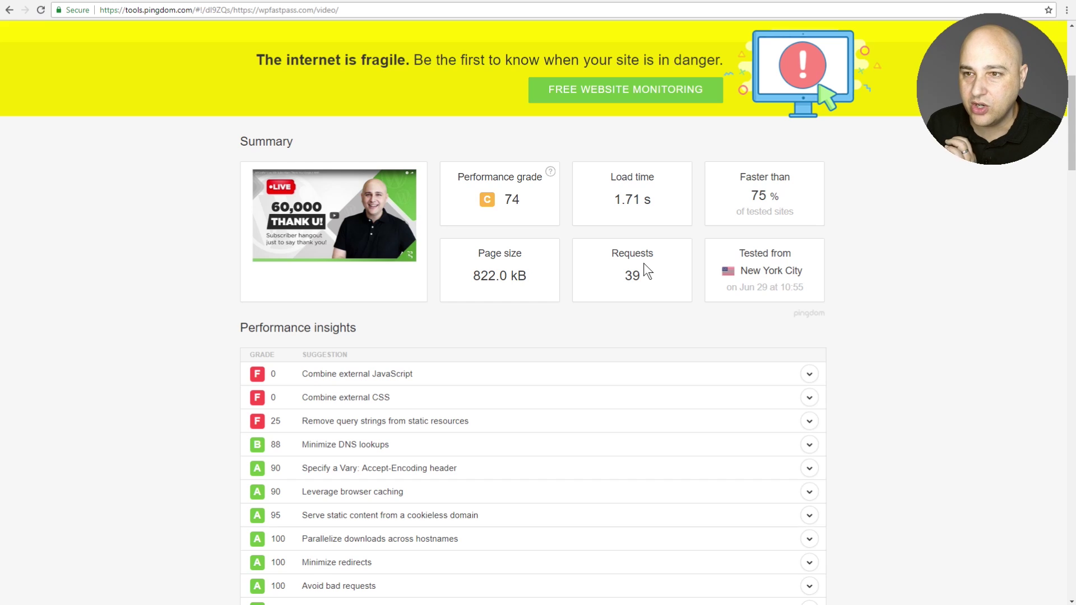
scroll(643, 263, up, 2)
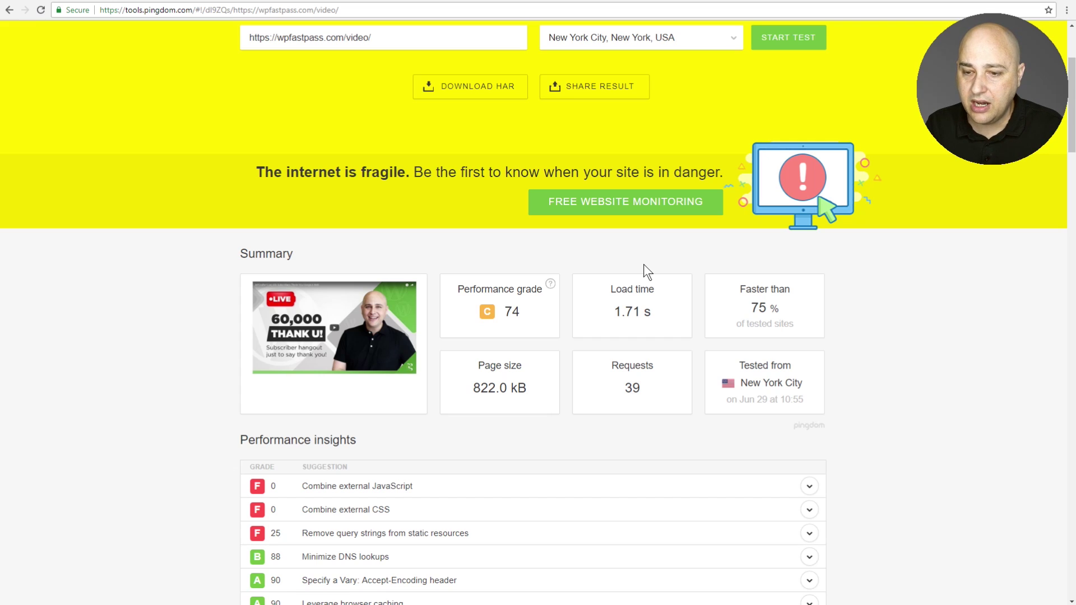
Remove the old YouTube video section and place the Ultimate Addons Video widget in the empty section.
click(688, 2)
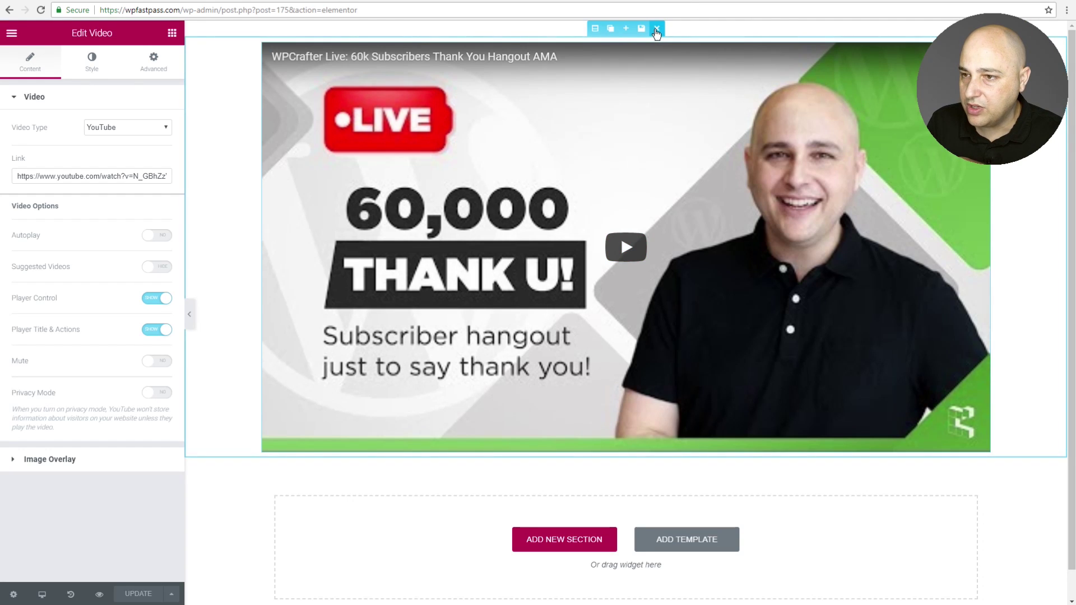
click(656, 28)
scroll(101, 293, down, 10)
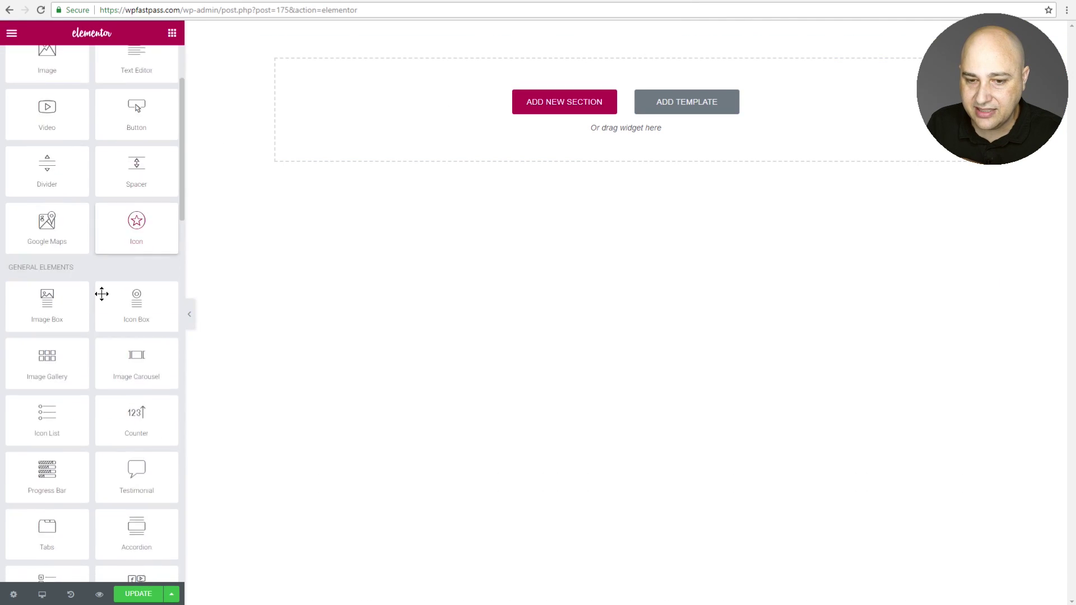
scroll(101, 293, down, 3)
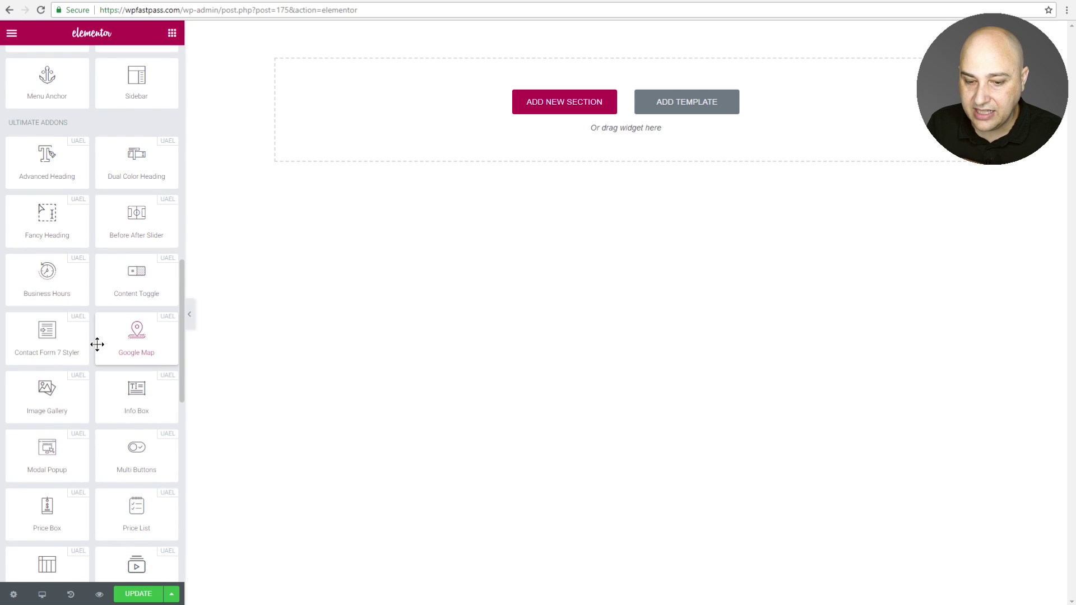
scroll(97, 344, down, 3)
drag(137, 393, 416, 130)
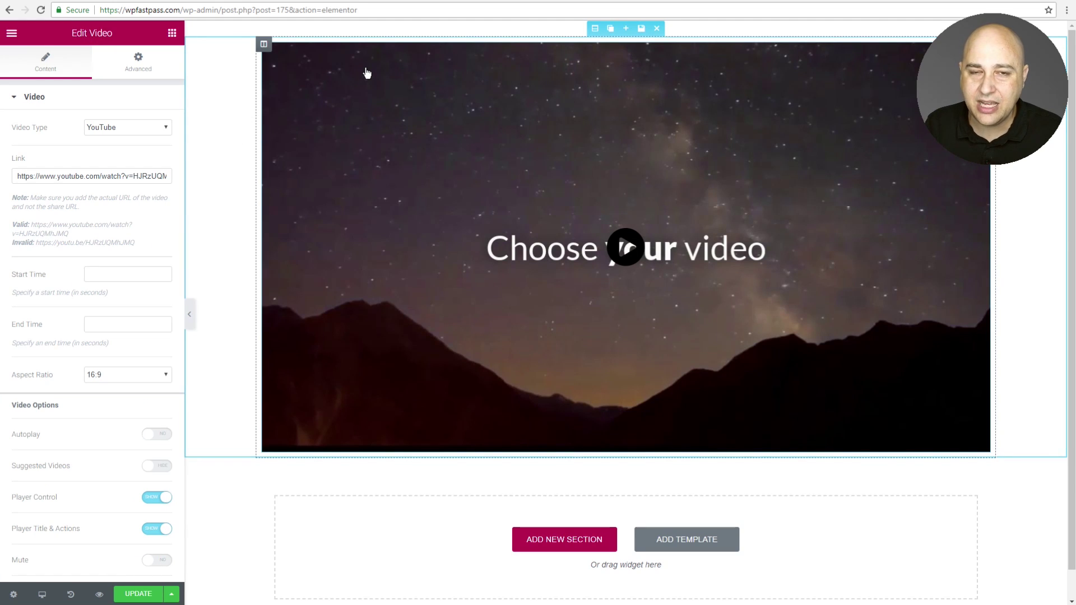
Copy the link of the 60,000 subscribers live-stream video from the YouTube channel's video list.
click(429, 2)
right_click(387, 153)
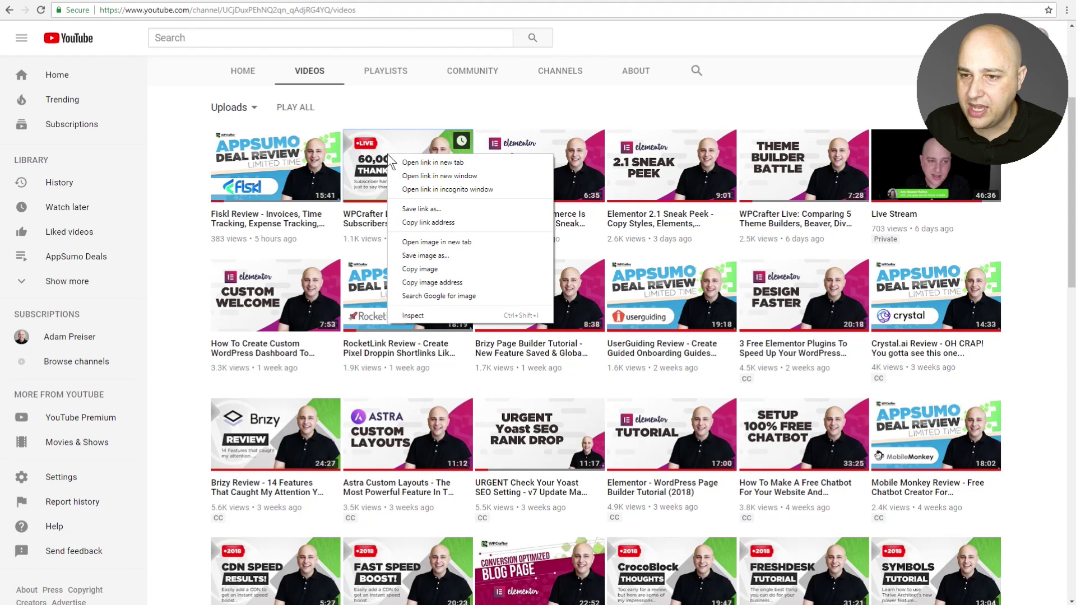
click(429, 221)
Paste the link into the video widget's Link field without &t=3513s and update the page.
click(694, 2)
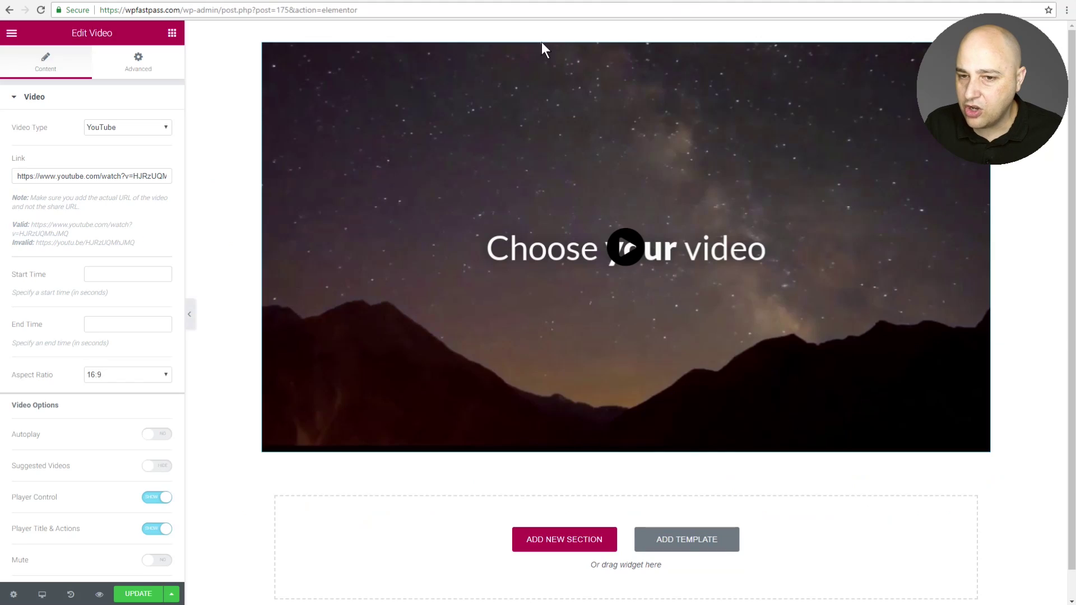
triple_click(105, 176)
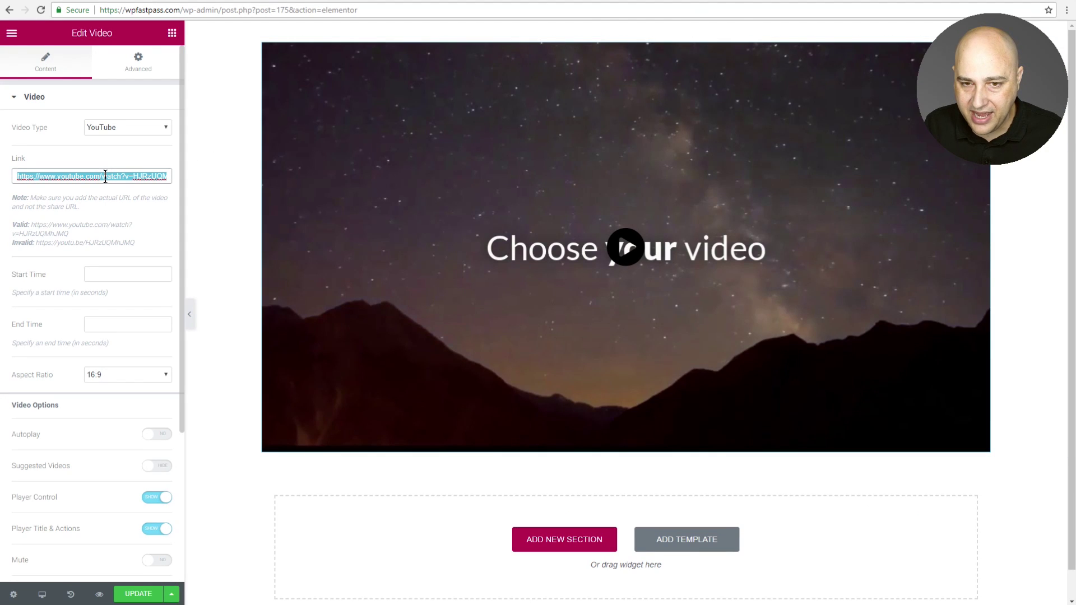
text(https://www.youtube.com/watch?v=N_GBhZzVj9o&t=3513s)
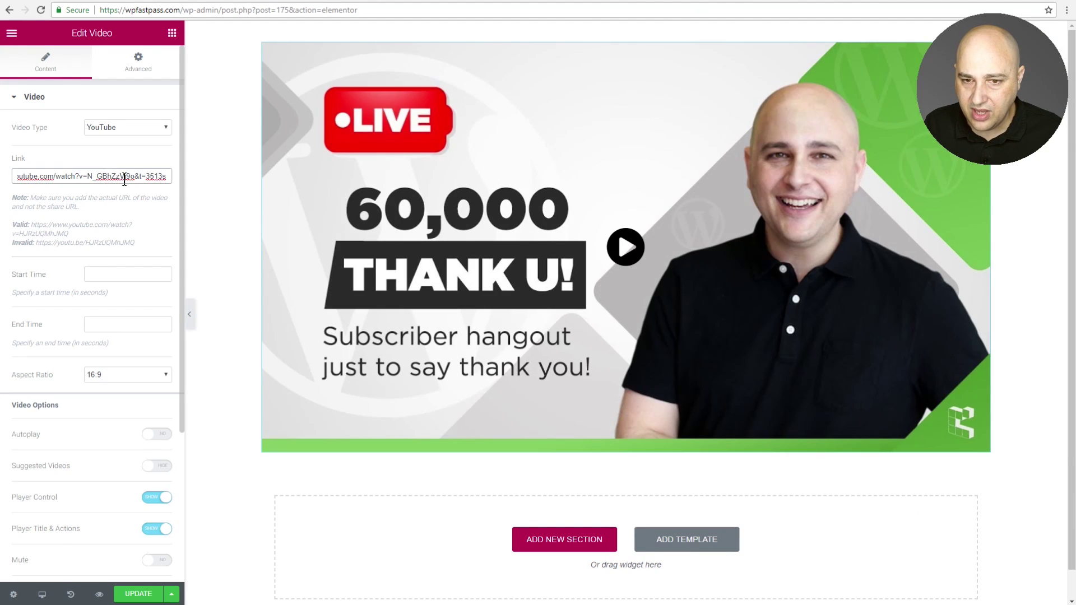
drag(138, 176, 192, 174)
key(BackSpace)
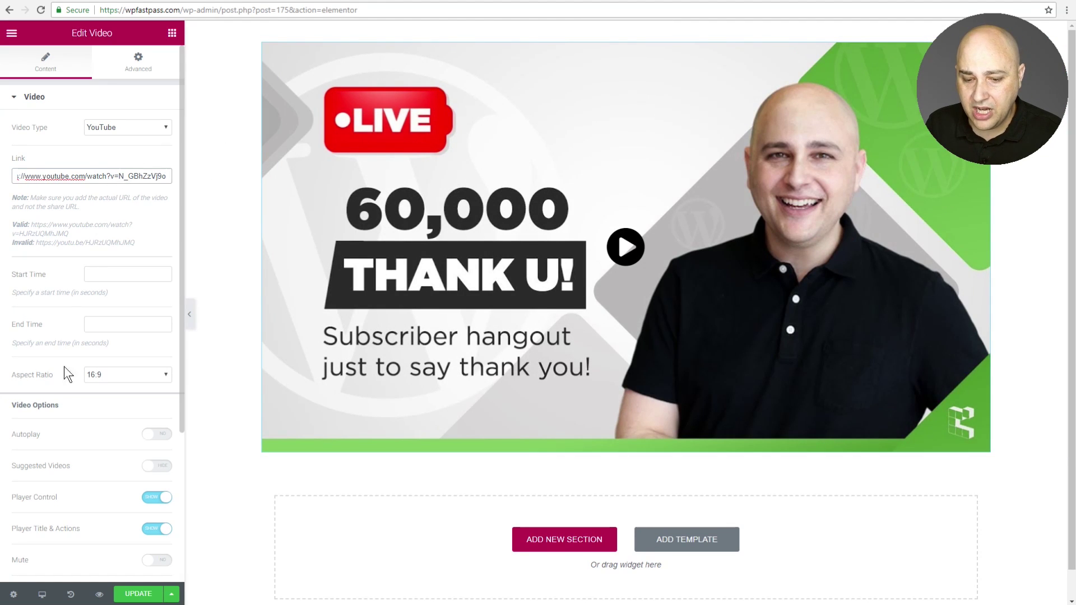
click(149, 593)
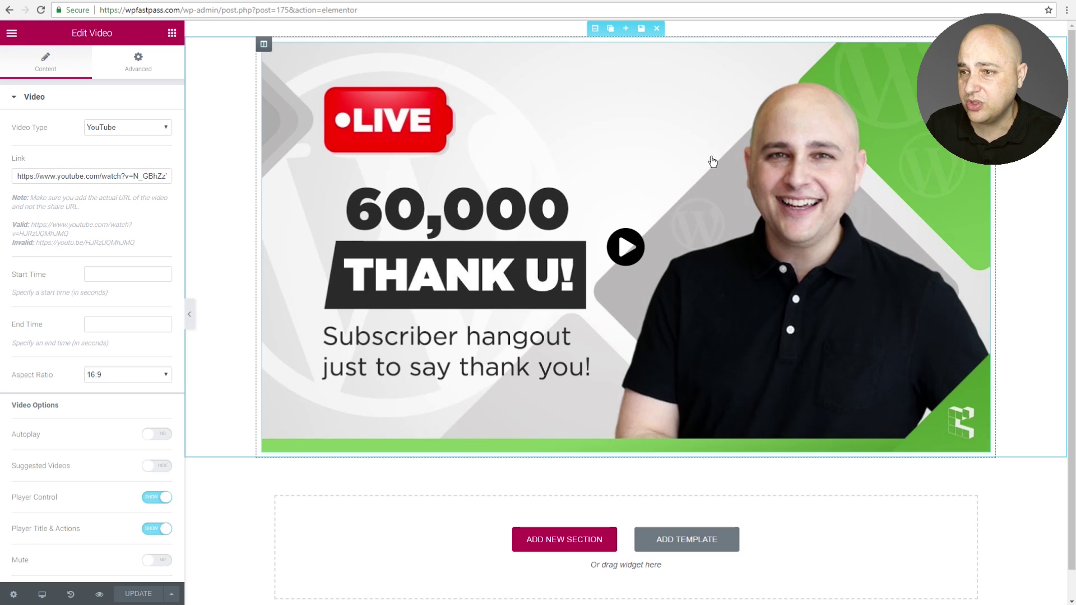
Reload the live wpfastpass.com/video/ page to show the lighter player and copy its URL.
click(745, 2)
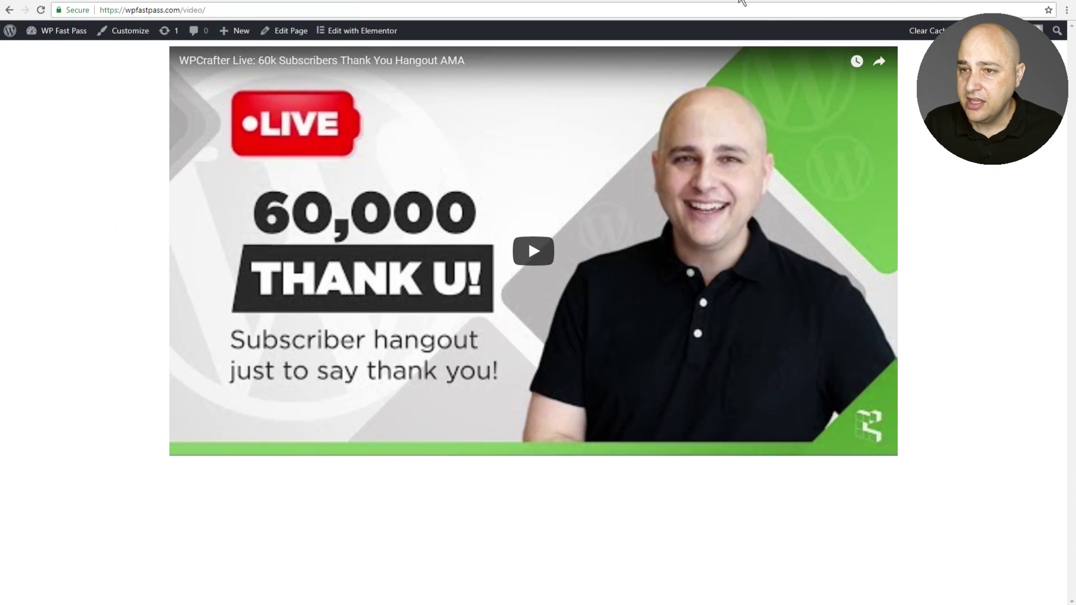
click(40, 9)
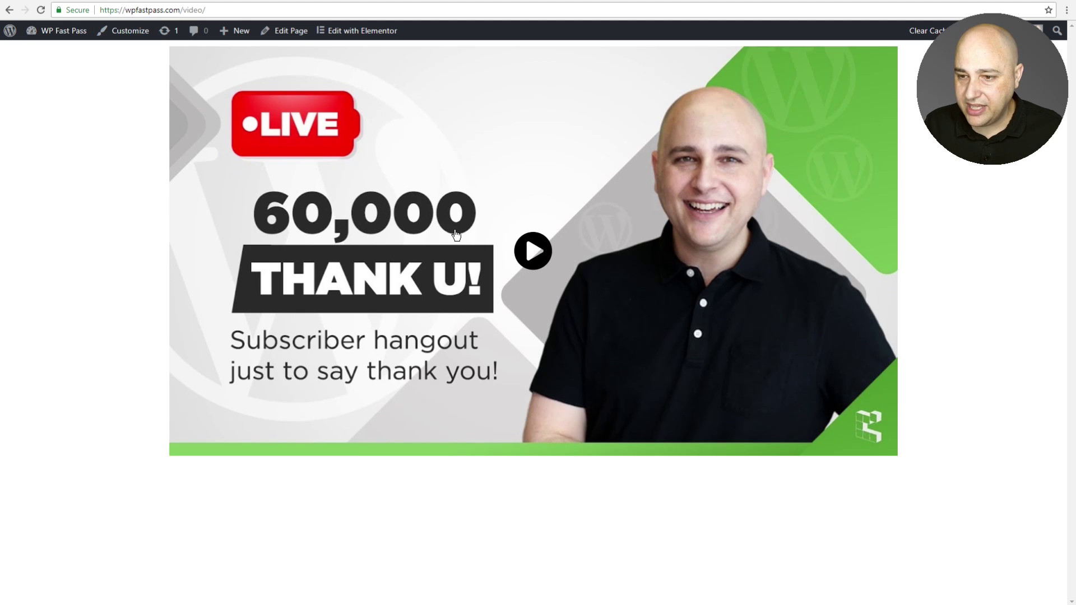
click(233, 11)
key(ctrl+c)
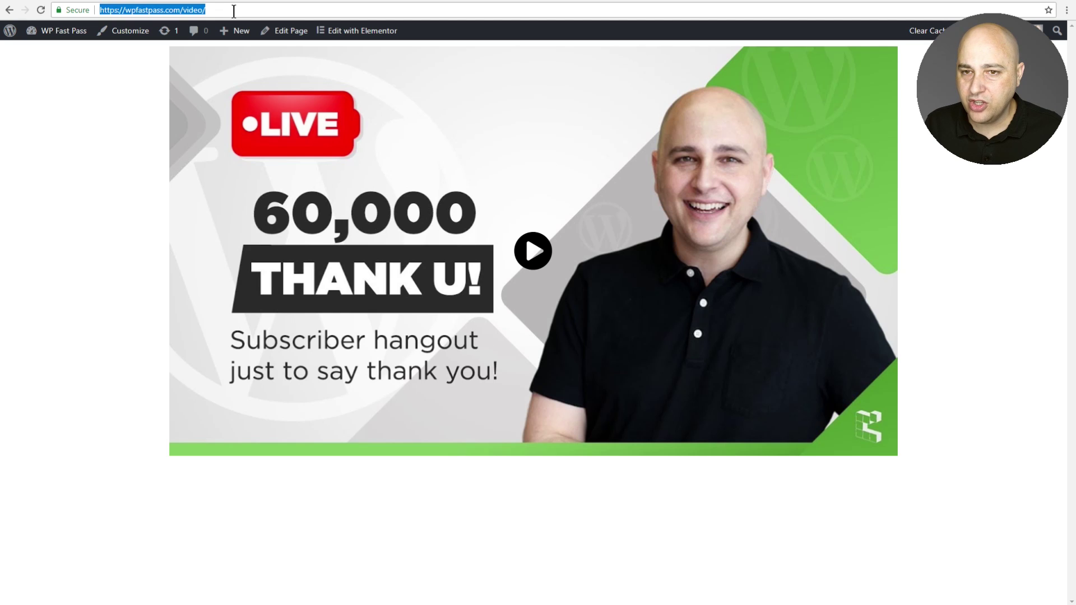
click(146, 89)
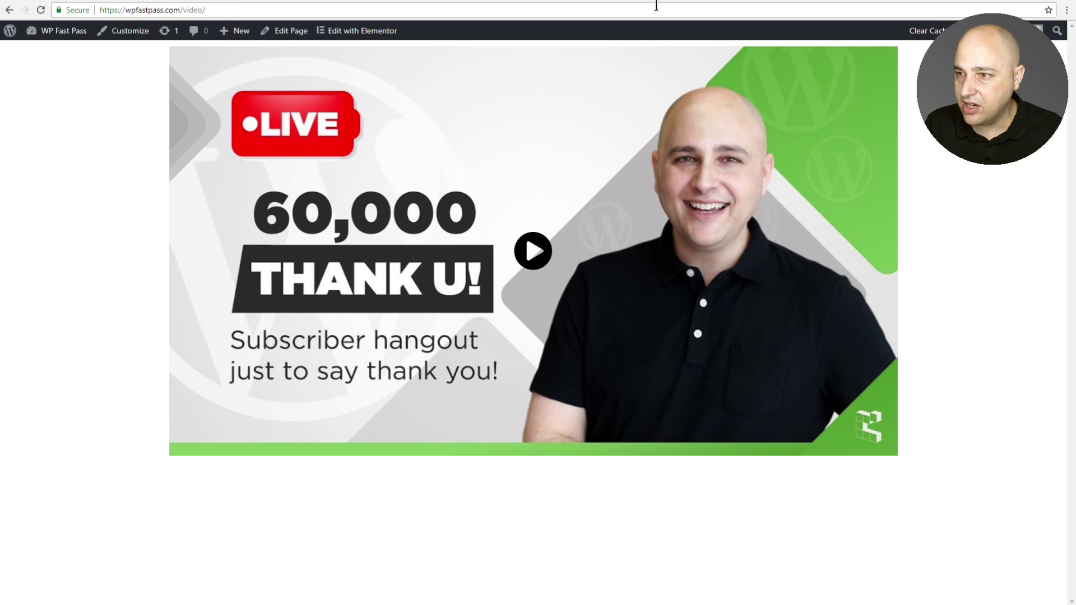
click(805, 2)
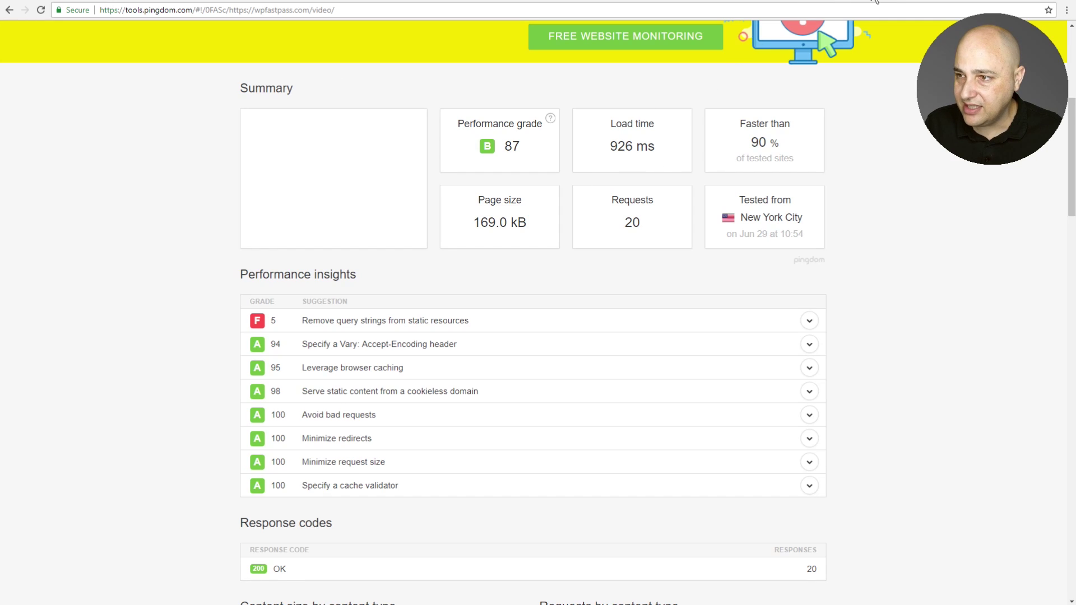
Start a new Pingdom test of the video page URL from New York City.
click(789, 2)
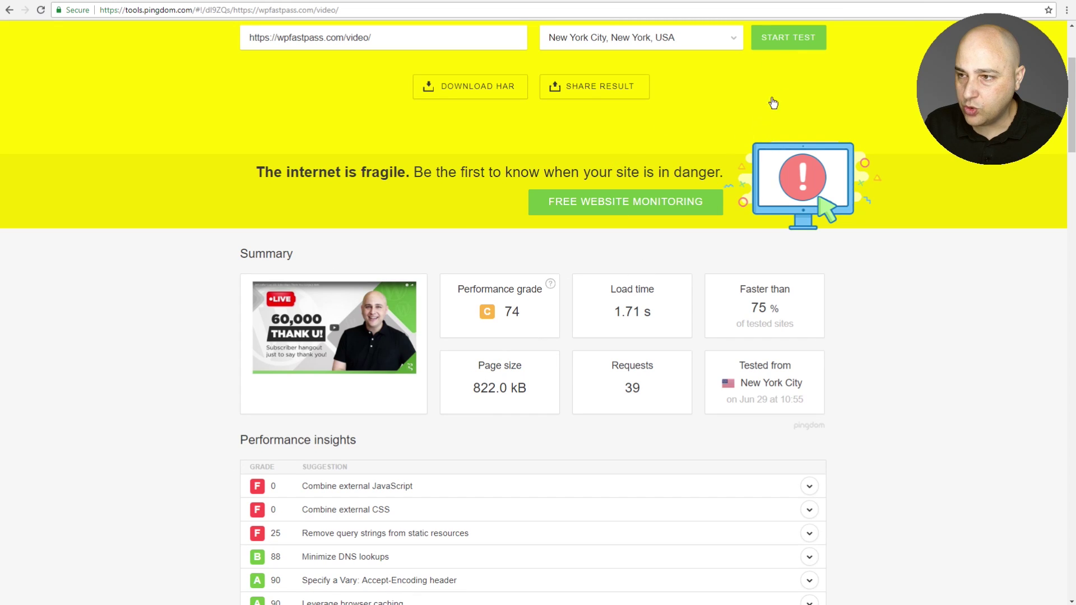
click(773, 1)
click(466, 210)
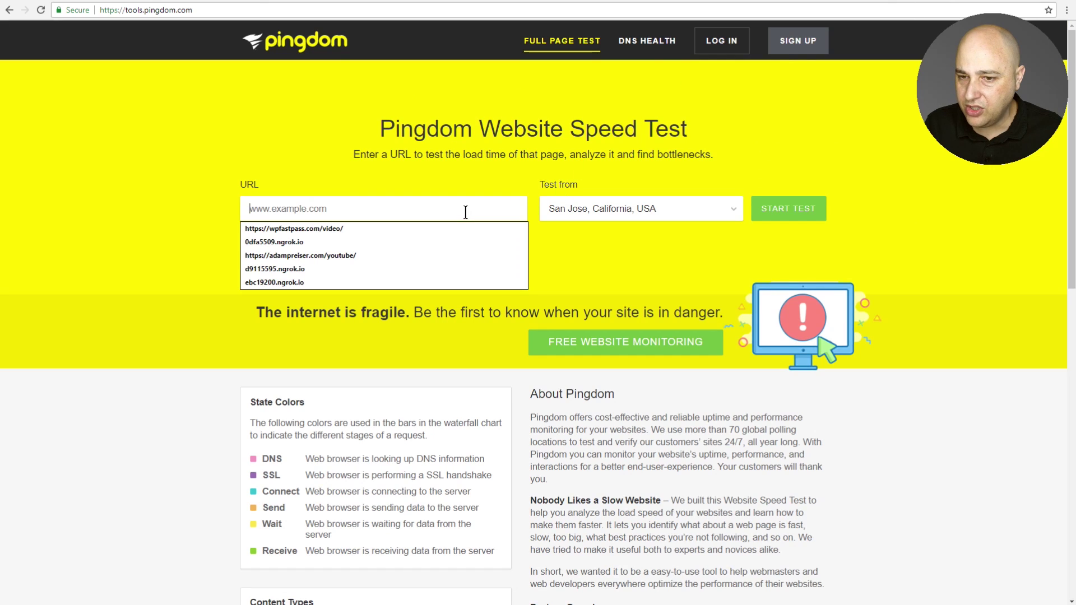
key(ctrl+v)
click(600, 213)
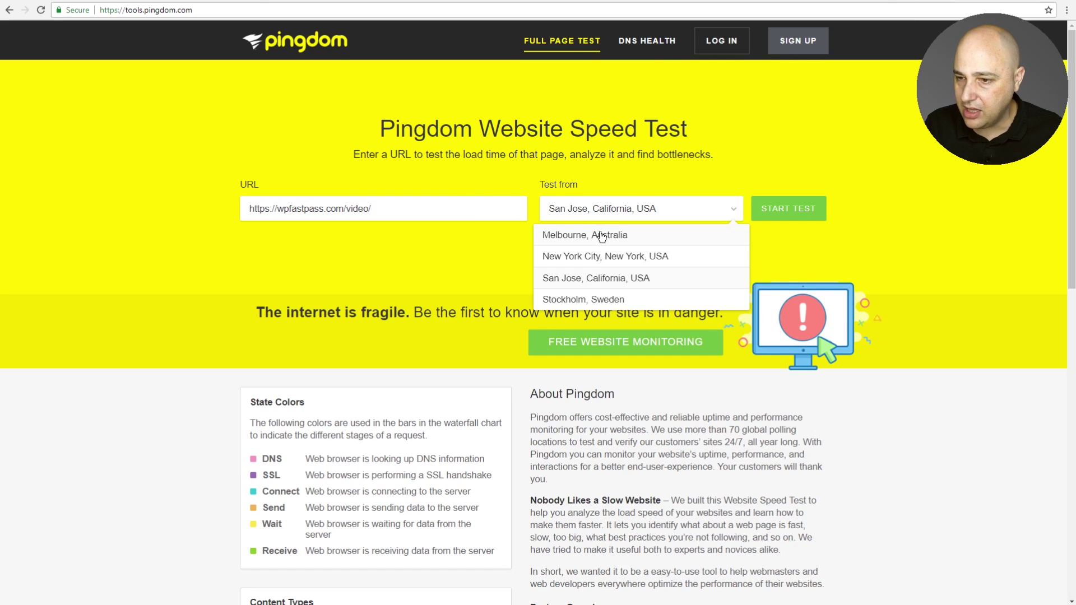
click(605, 259)
click(785, 210)
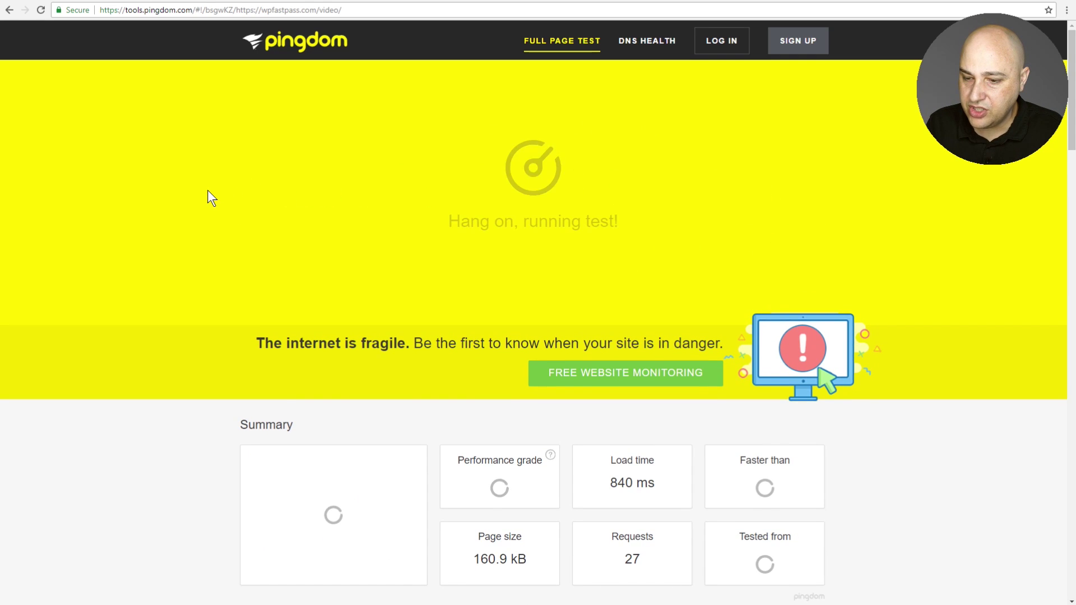
Review the B 86, 368.3 kB result, then reopen the earlier 822 kB result.
scroll(211, 198, down, 1)
scroll(208, 191, down, 3)
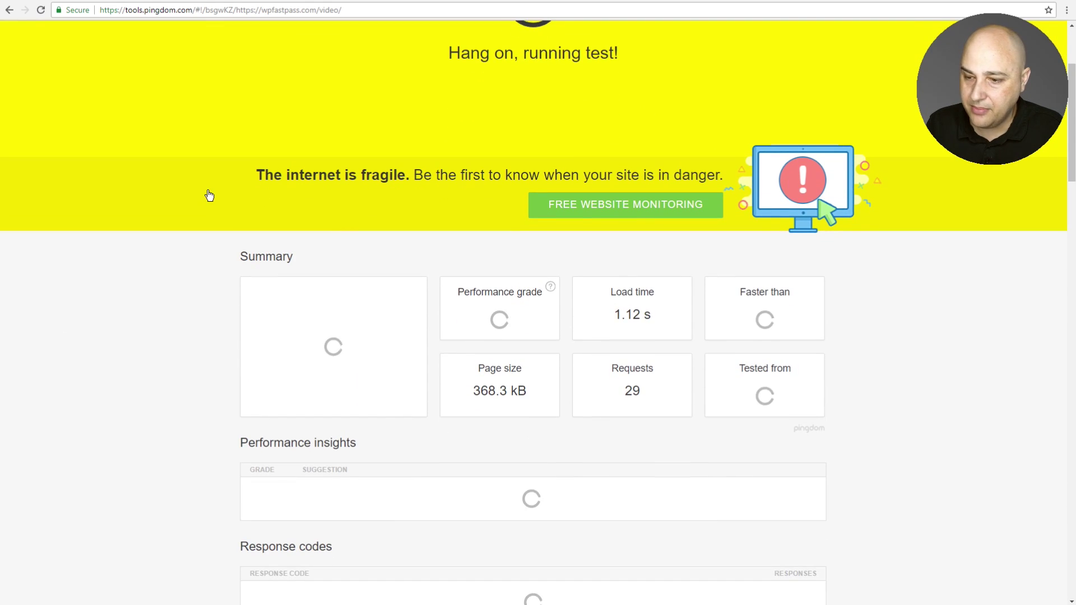
scroll(208, 192, down, 1)
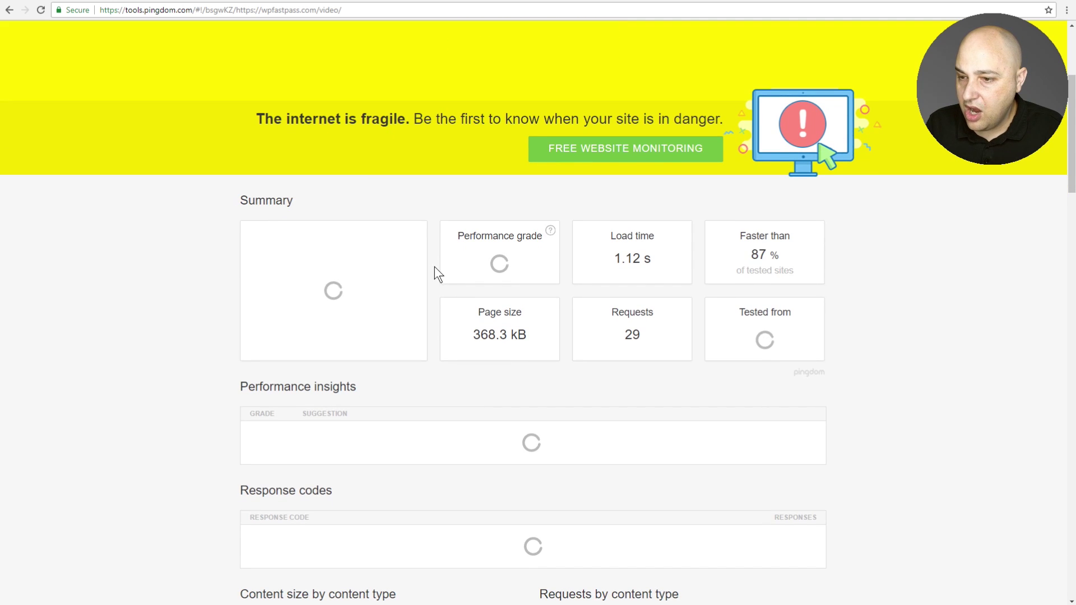
scroll(554, 325, down, 2)
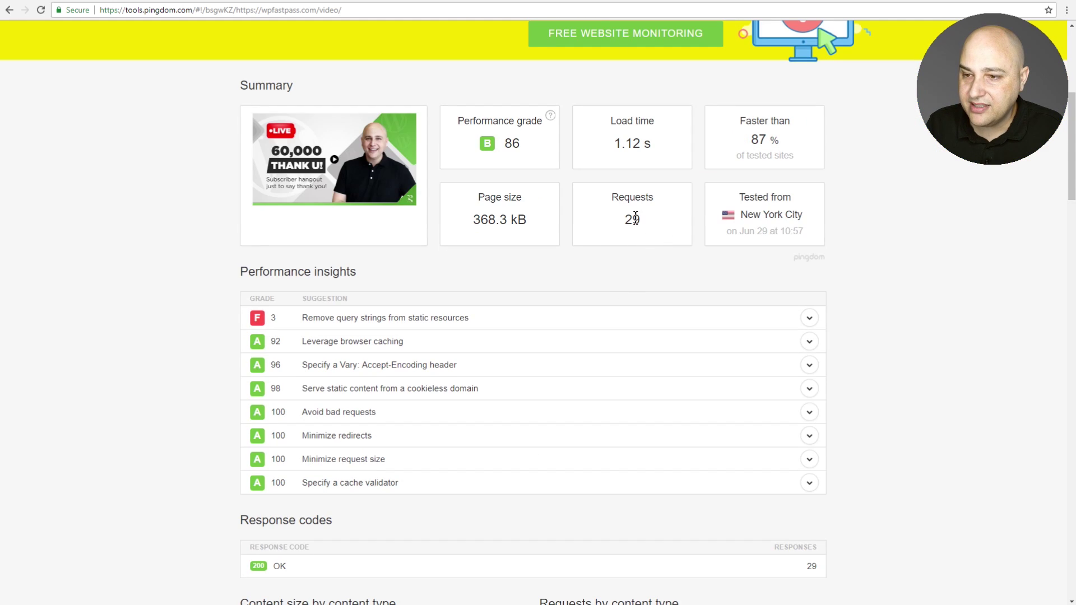
click(873, 3)
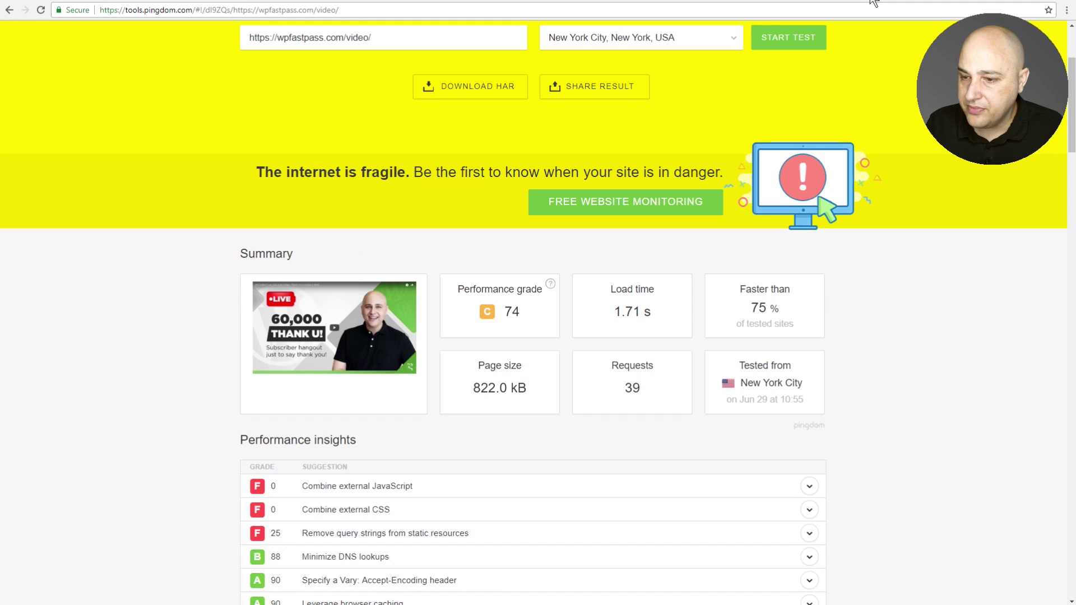